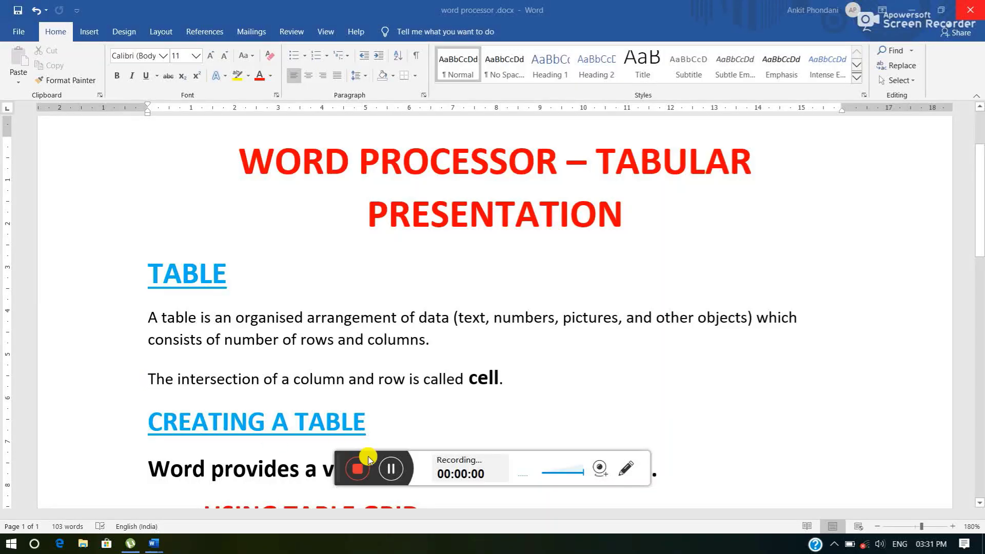
left_click_drag(333, 456, 338, 534)
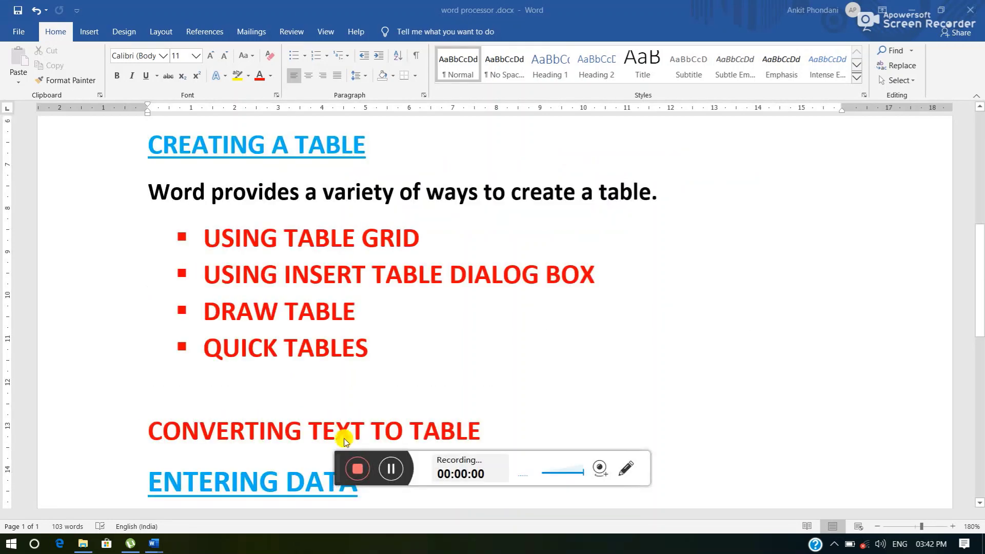
left_click_drag(336, 455, 317, 543)
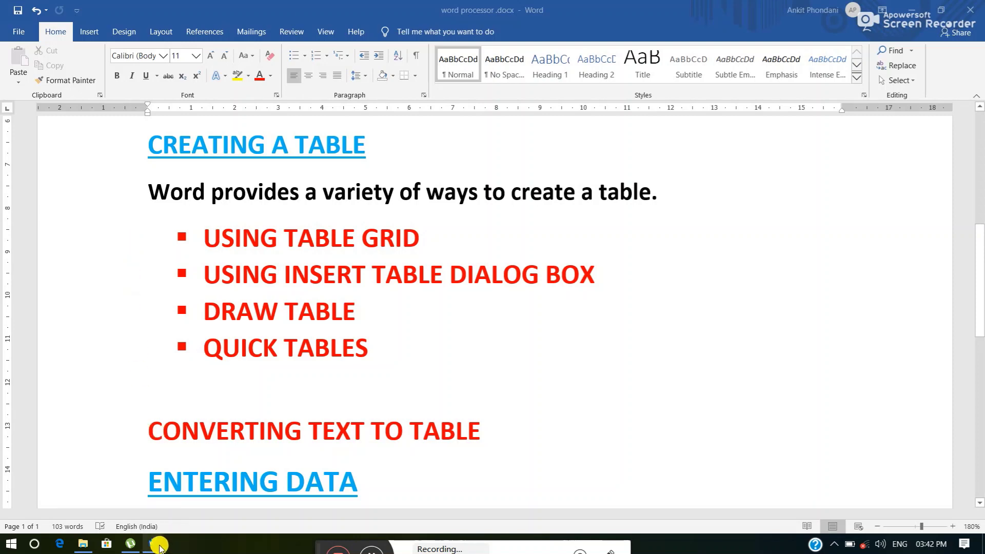
Step: Switch to Snitemsquantity.docx, insert a table of 6 columns and 4 rows using the table grid, and place the cursor in its third top-row cell
mouse_move(158, 548)
left_click(208, 493)
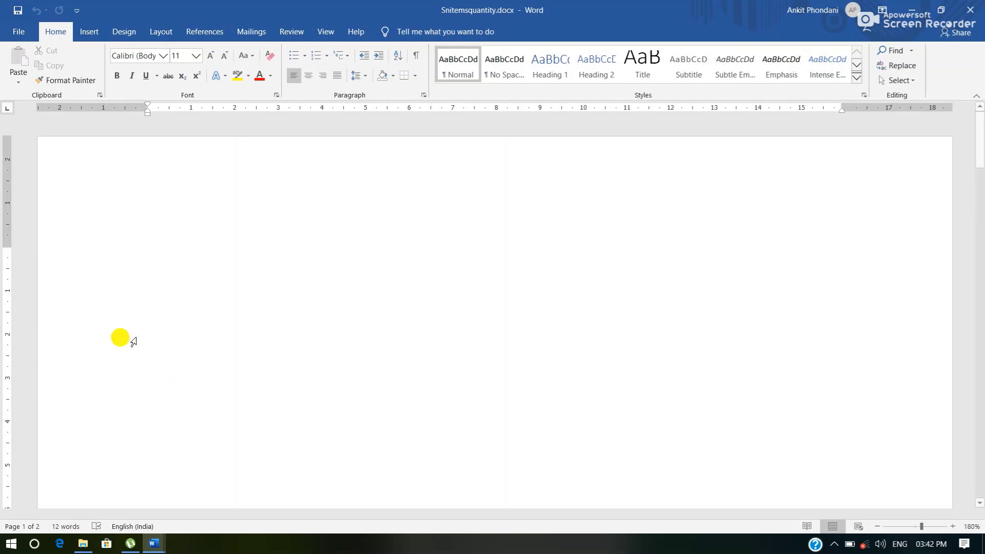
left_click(87, 32)
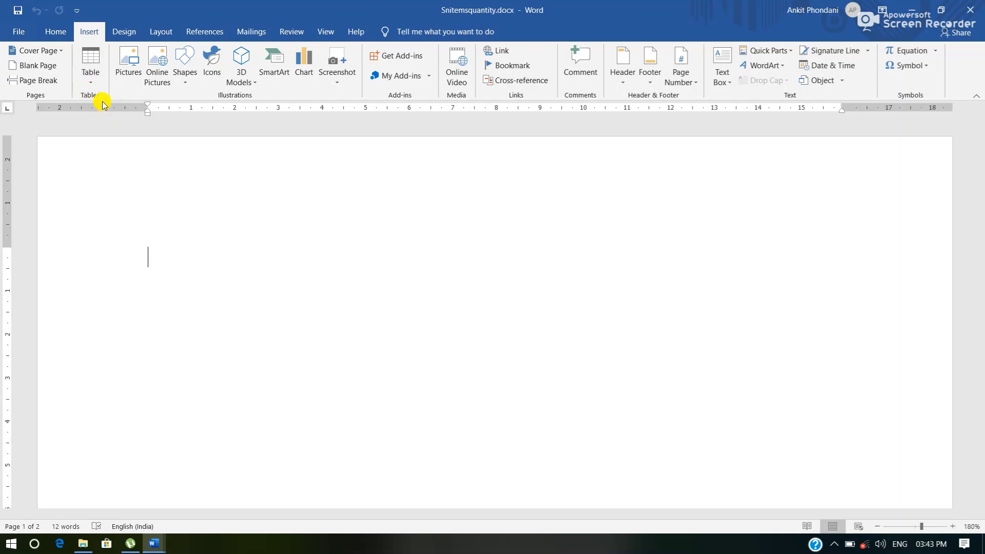
left_click(91, 57)
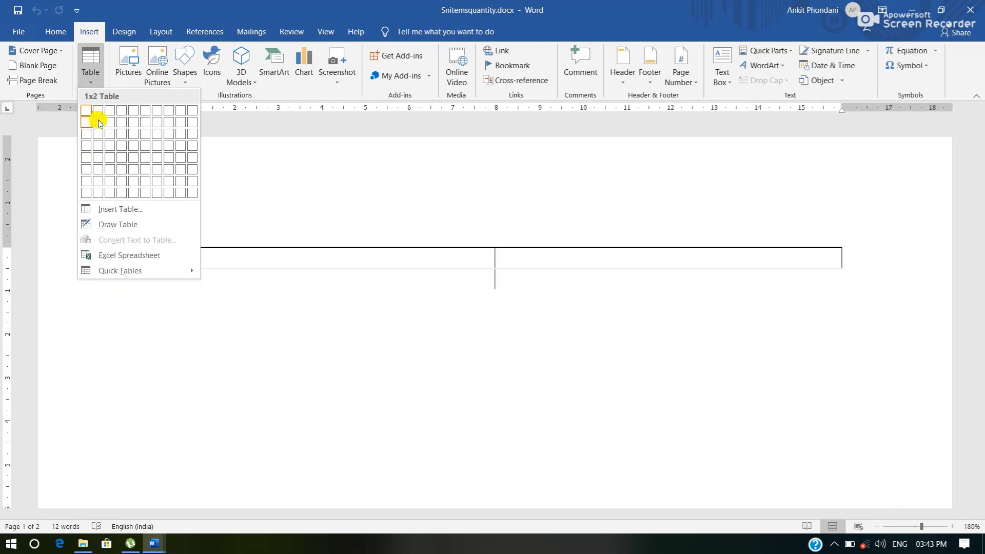
left_click(146, 146)
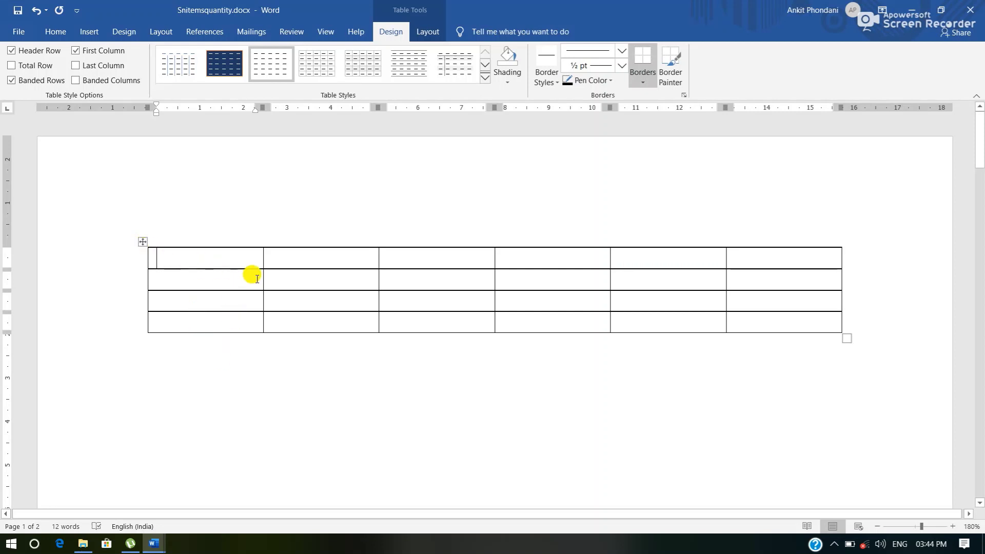
left_click(280, 254)
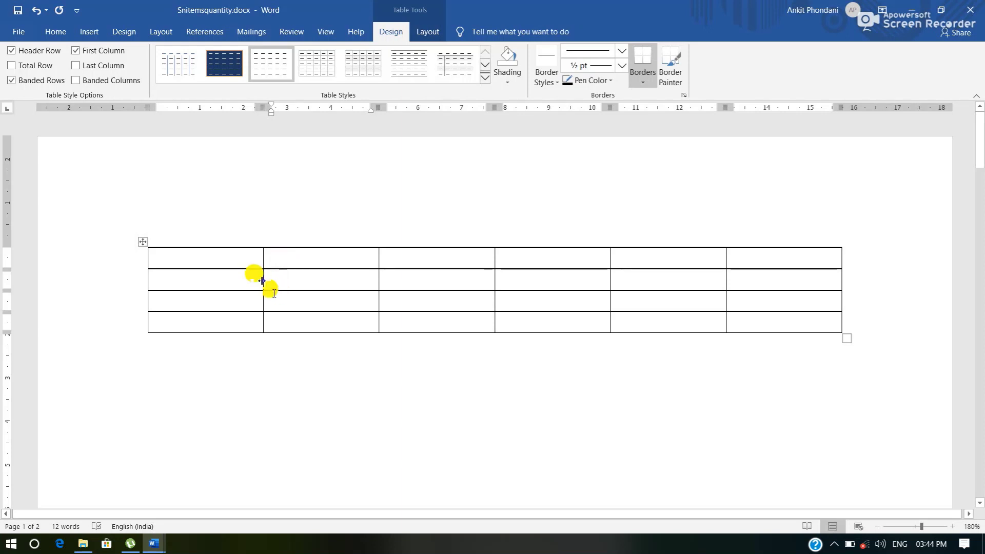
left_click(429, 257)
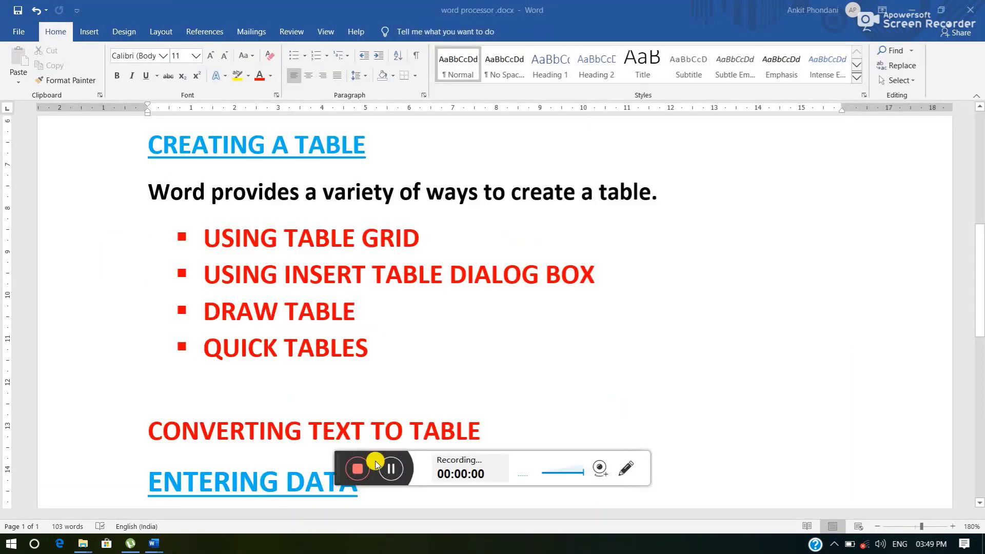
left_click_drag(338, 457, 330, 530)
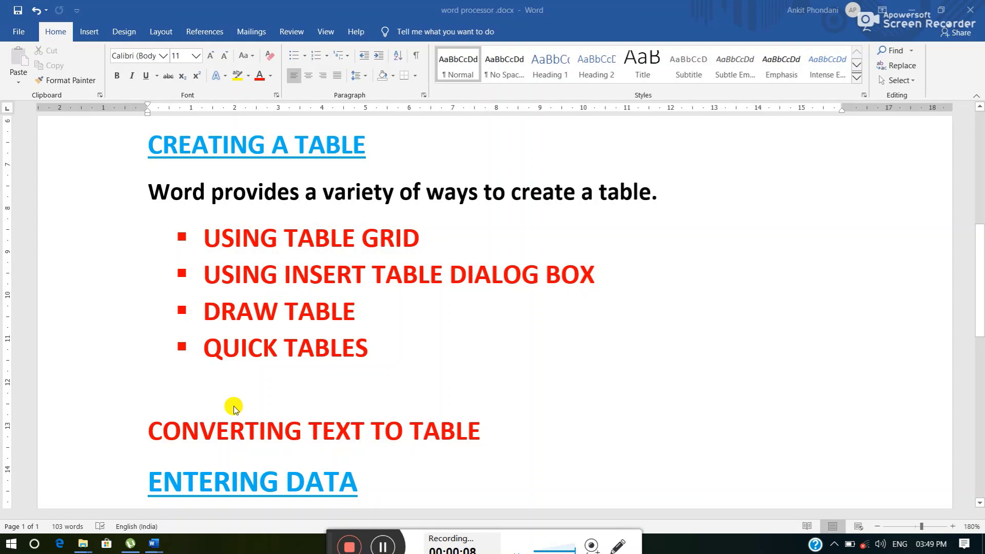
Step: Switch to Snitemsquantity.docx and insert a table with 4 columns and 4 rows through the Insert Table dialog
mouse_move(153, 543)
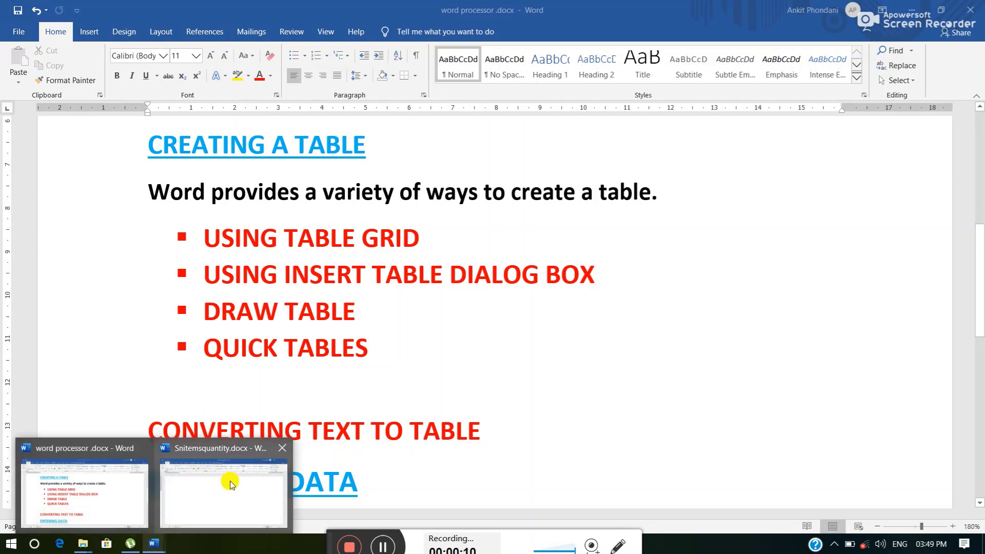
left_click(231, 484)
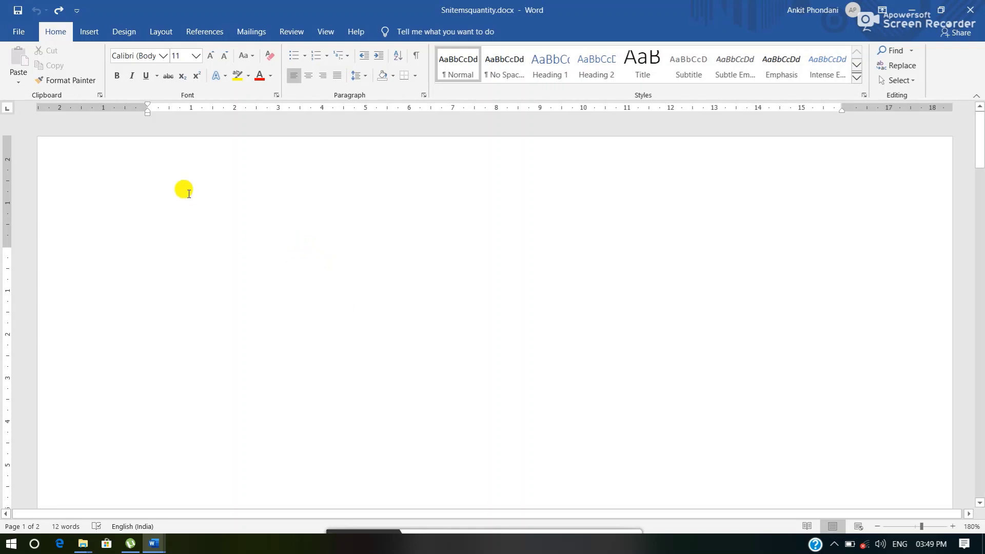
left_click(89, 31)
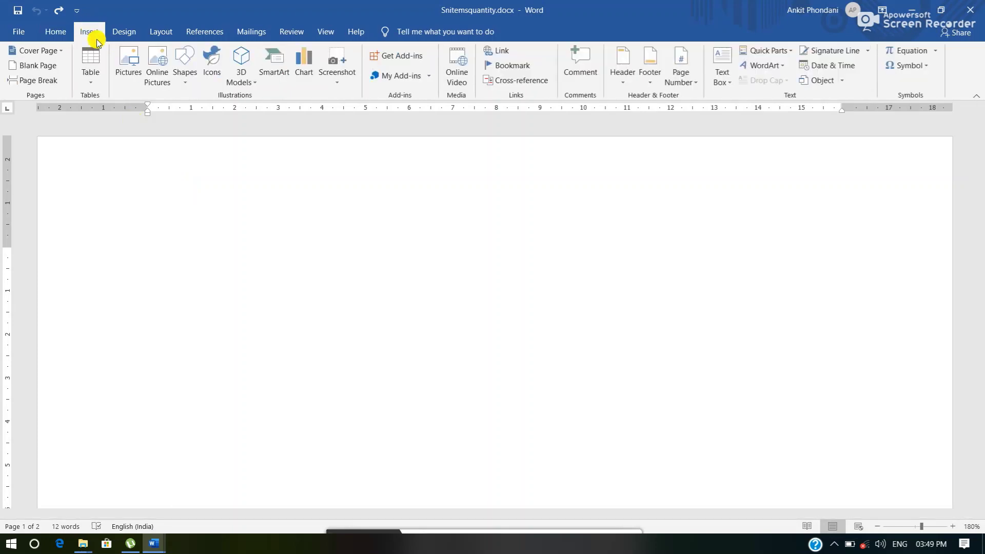
left_click(91, 74)
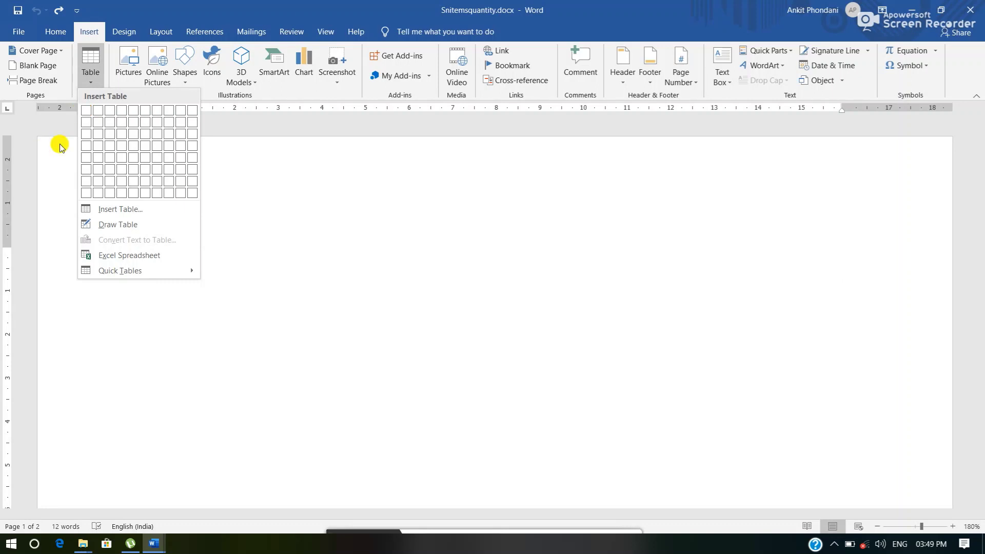
left_click(90, 209)
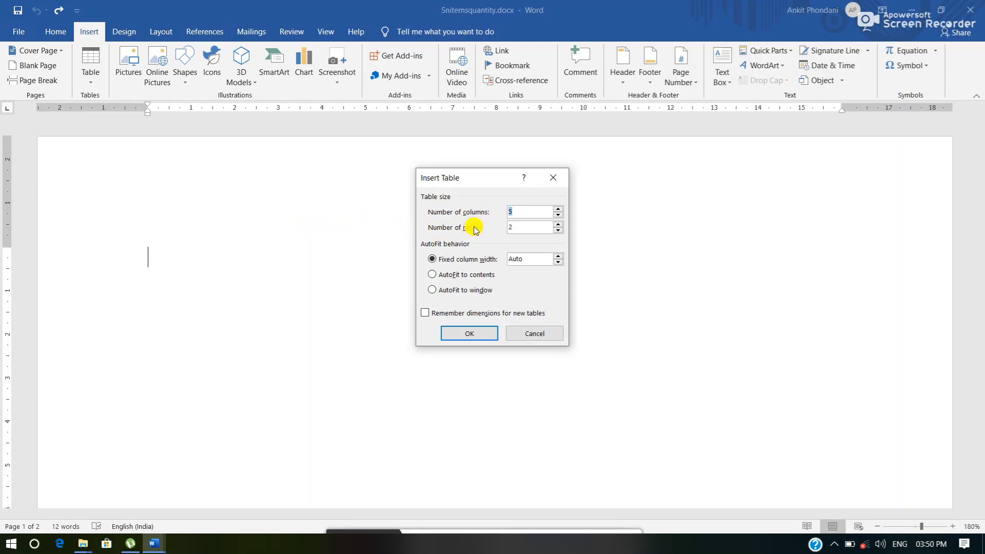
key("BackSpace")
key("ctrl+z")
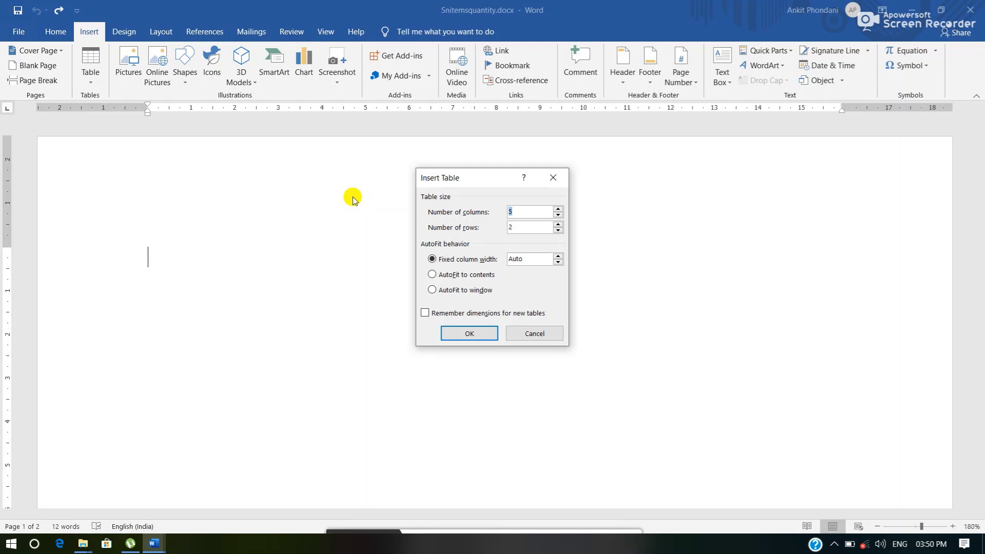
type("4")
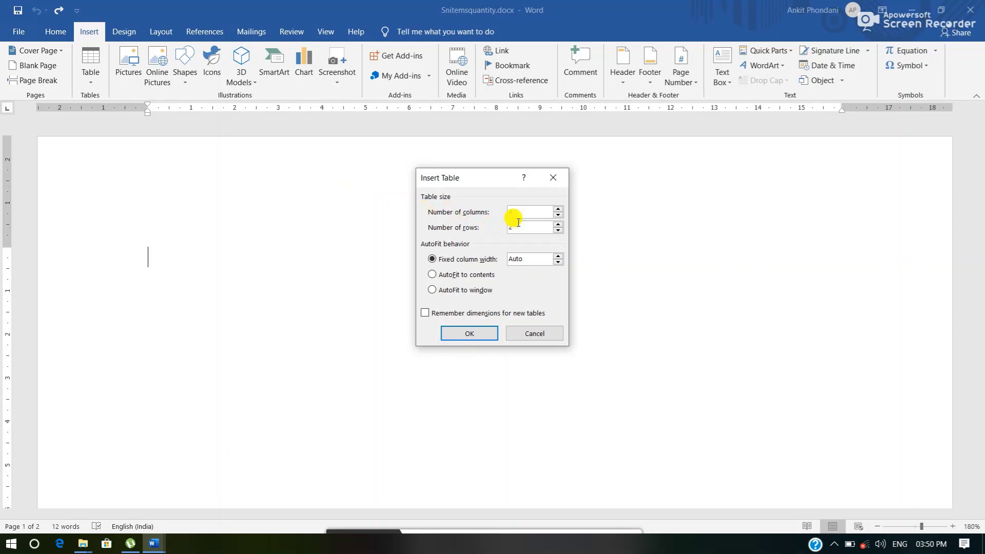
key("Tab")
type("4")
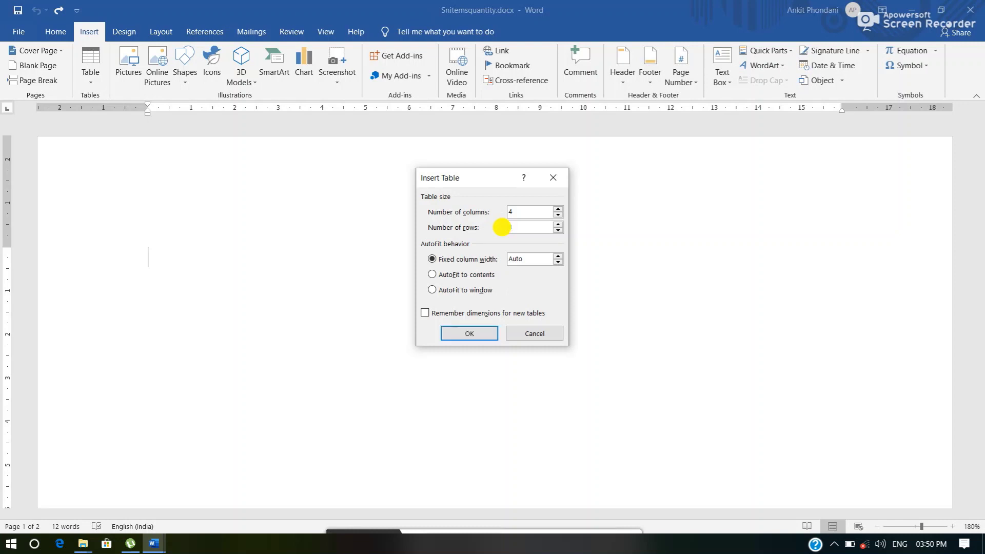
left_click(486, 333)
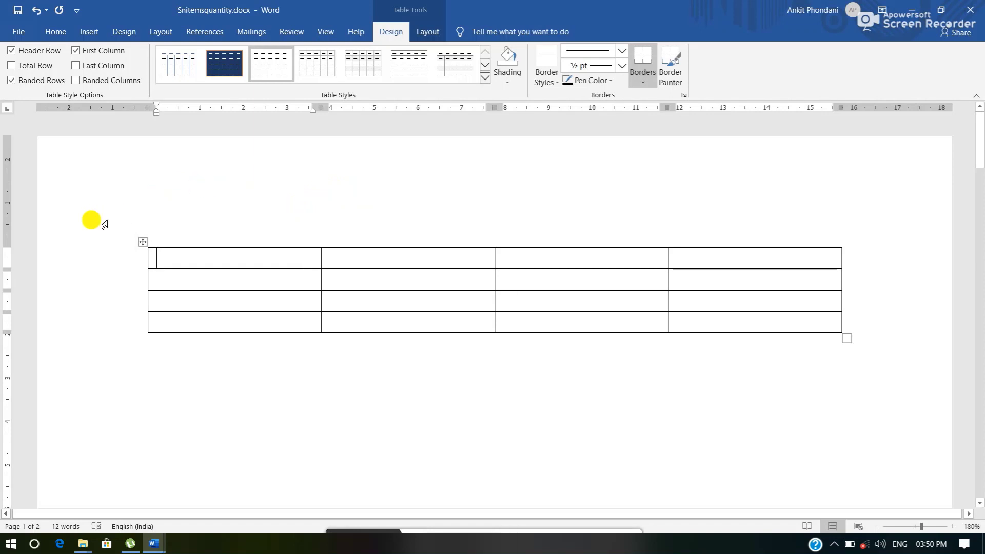
mouse_move(143, 269)
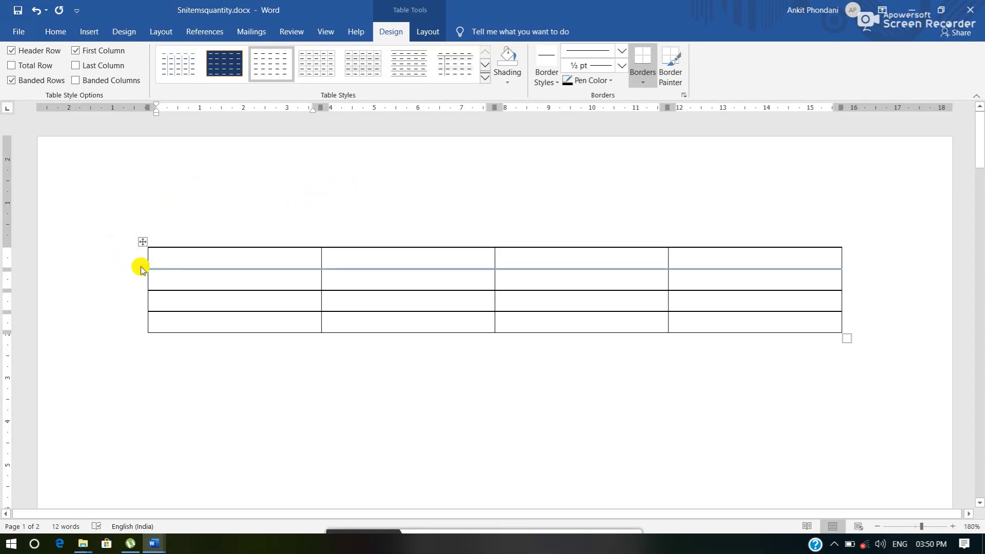
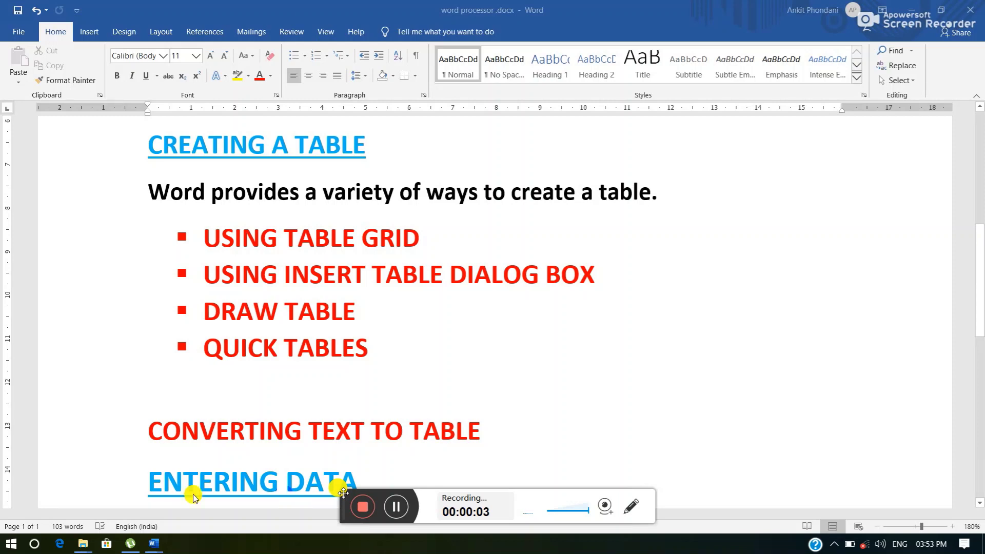
Step: Switch to Snitemsquantity.docx and use Draw Table to draw a table outline about 9.4 cm wide and 4.5 cm high
mouse_move(151, 547)
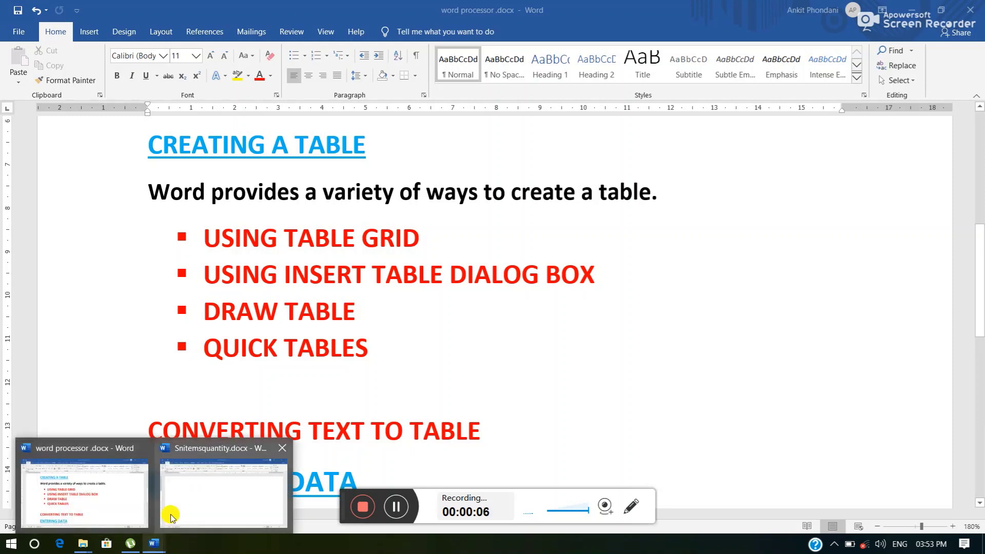
left_click(176, 494)
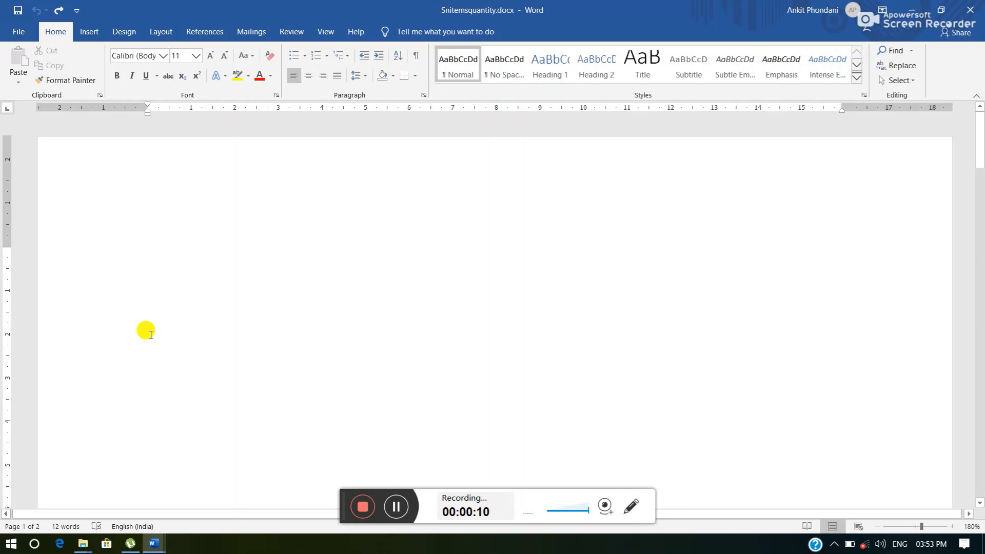
left_click(93, 33)
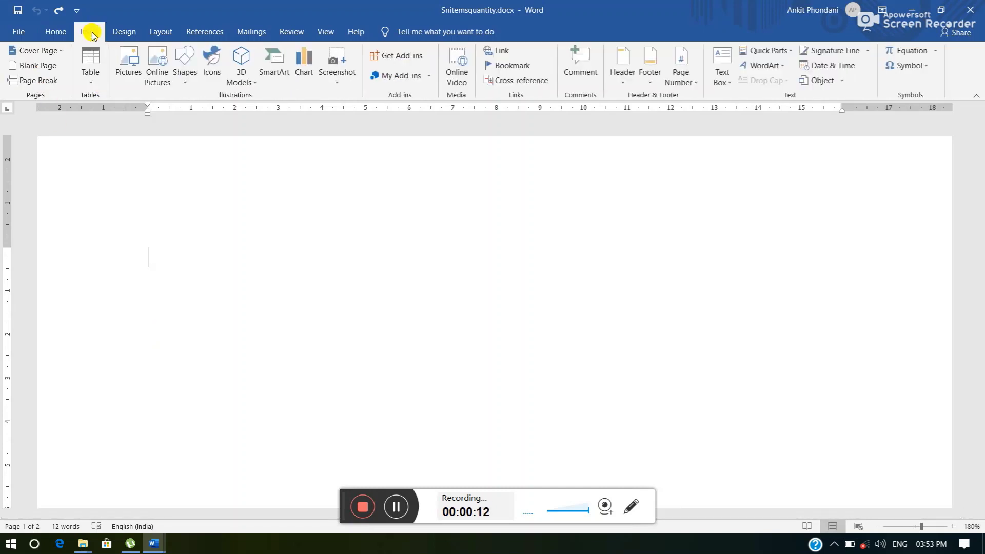
left_click(86, 58)
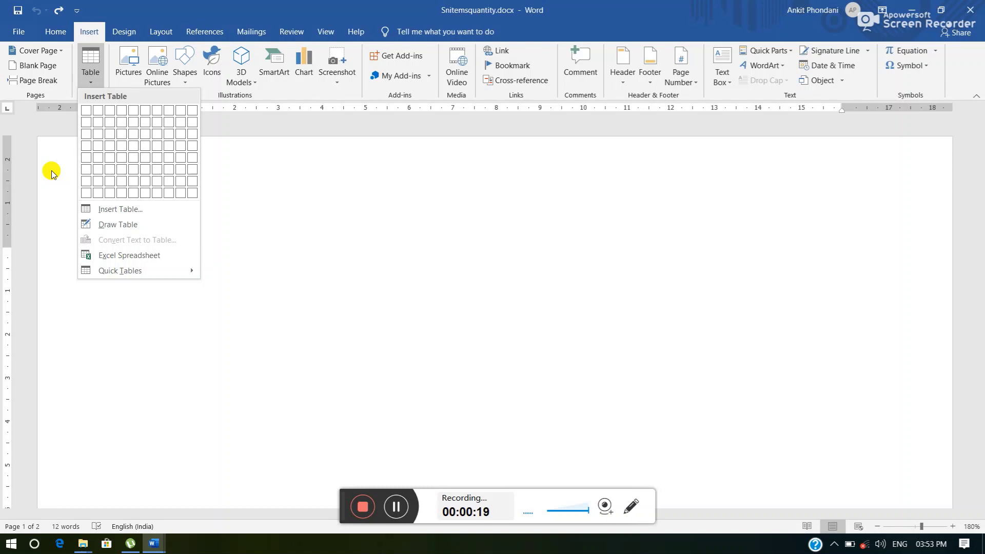
left_click(107, 226)
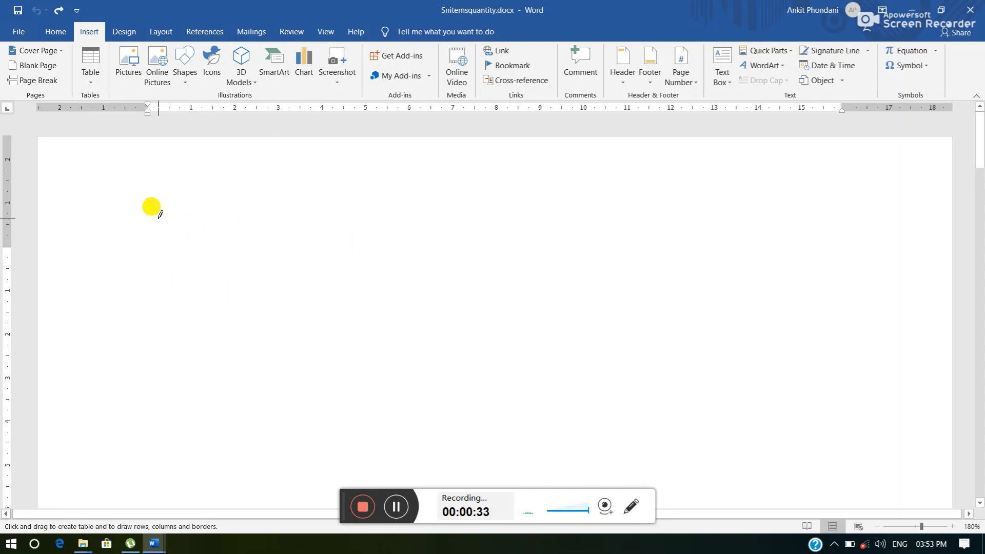
mouse_move(158, 218)
left_mouse_down()
mouse_move(163, 314)
mouse_move(182, 349)
mouse_move(329, 376)
mouse_move(473, 367)
mouse_move(561, 402)
mouse_move(567, 442)
left_mouse_up()
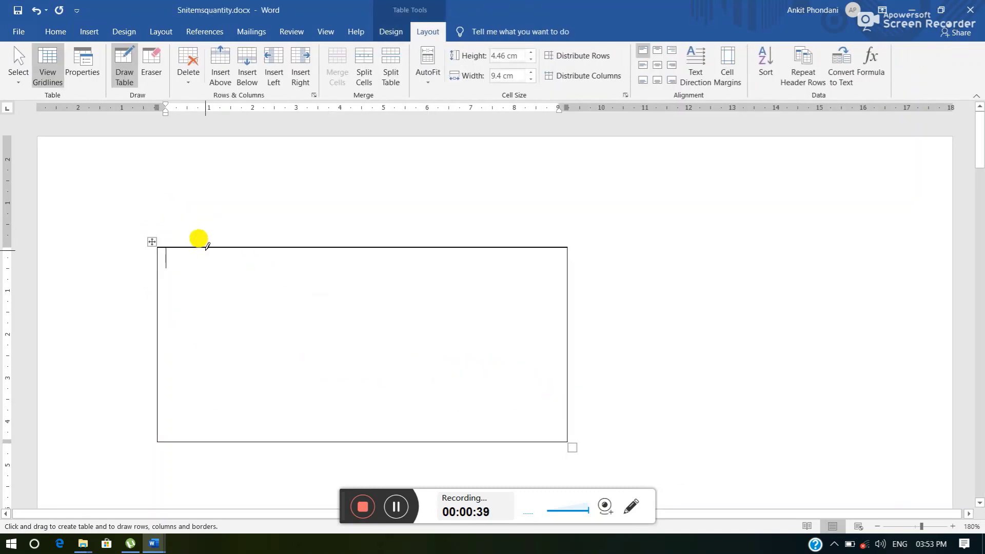
Step: Draw six vertical lines inside the table outline to divide it into seven columns, undoing the stray nested table
mouse_move(204, 247)
left_mouse_down()
mouse_move(208, 292)
mouse_move(187, 369)
mouse_move(203, 423)
left_mouse_up()
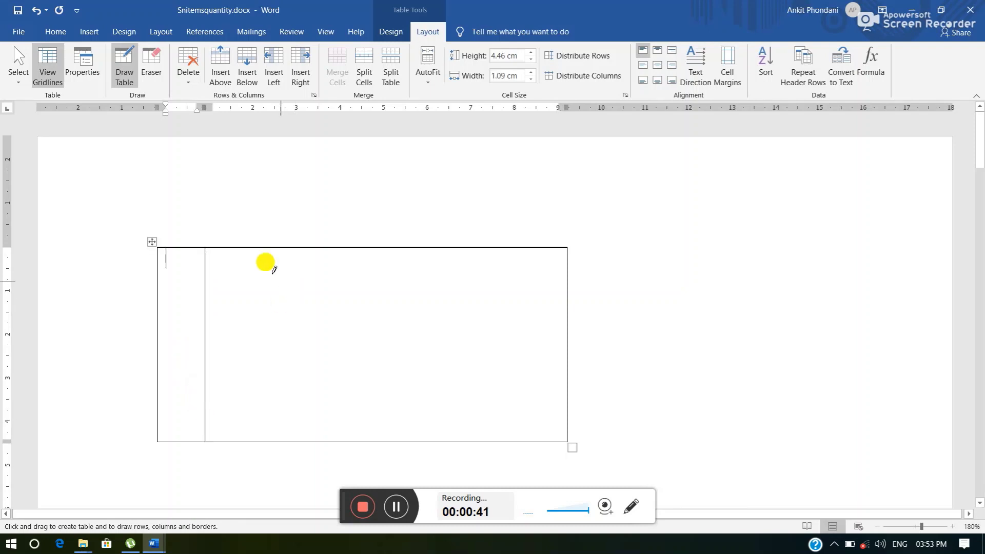
mouse_move(263, 245)
left_mouse_down()
mouse_move(246, 374)
mouse_move(252, 420)
left_mouse_up()
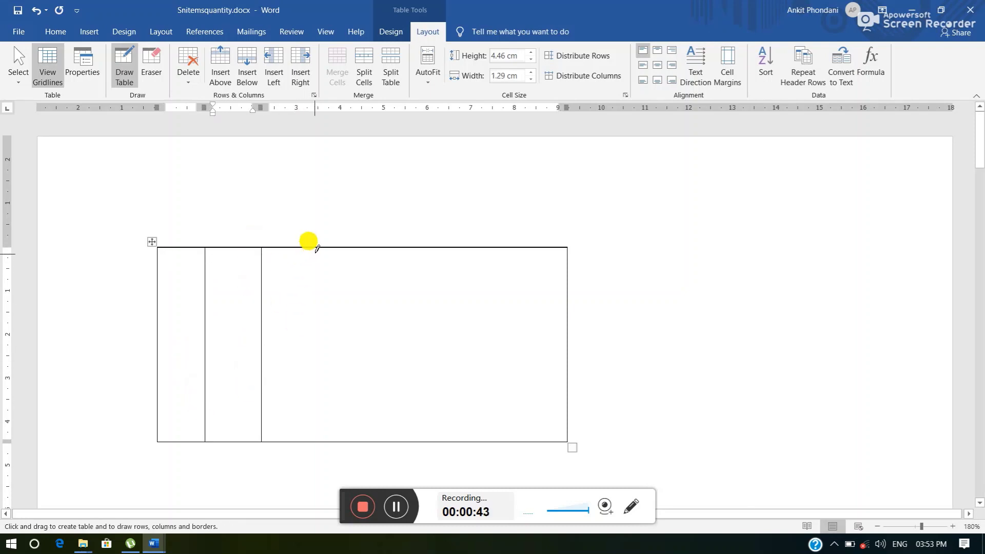
left_click_drag(315, 250, 316, 426)
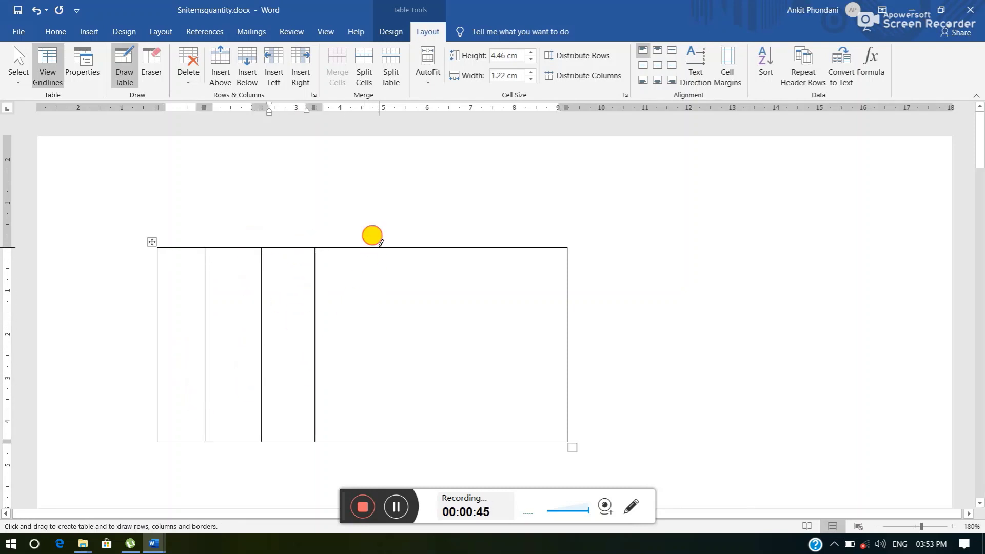
mouse_move(366, 246)
left_mouse_down()
mouse_move(363, 409)
mouse_move(394, 427)
left_mouse_up()
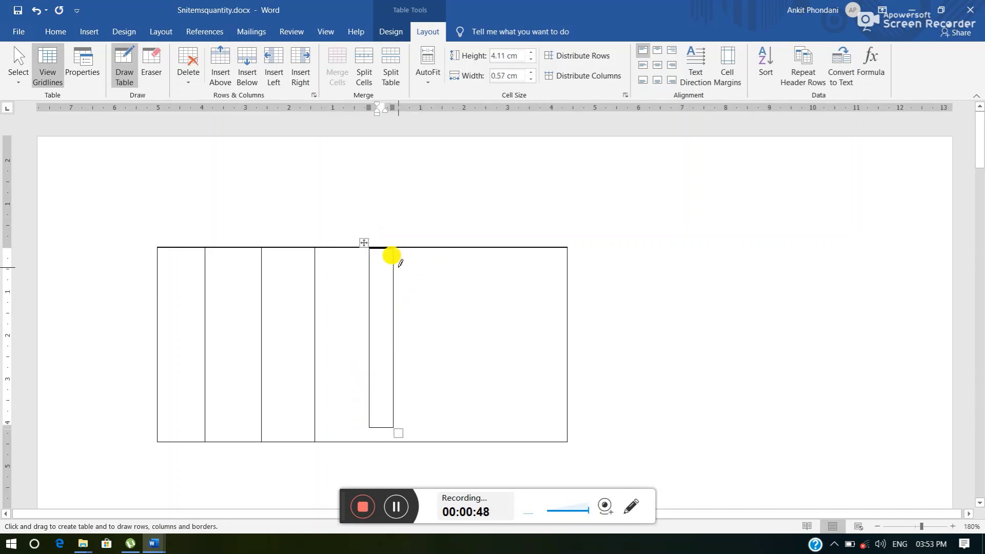
key("ctrl+z")
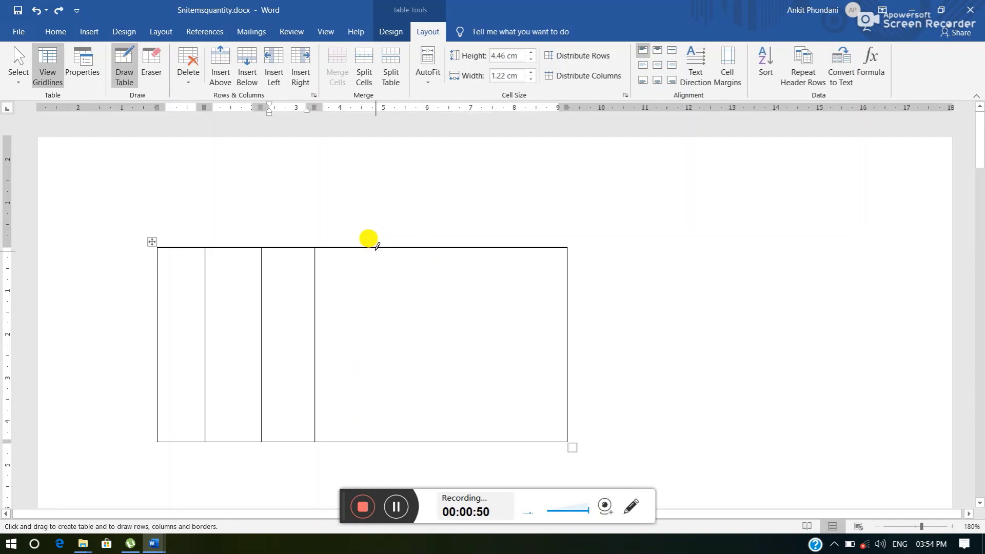
mouse_move(373, 248)
left_mouse_down()
mouse_move(361, 323)
mouse_move(376, 429)
left_mouse_up()
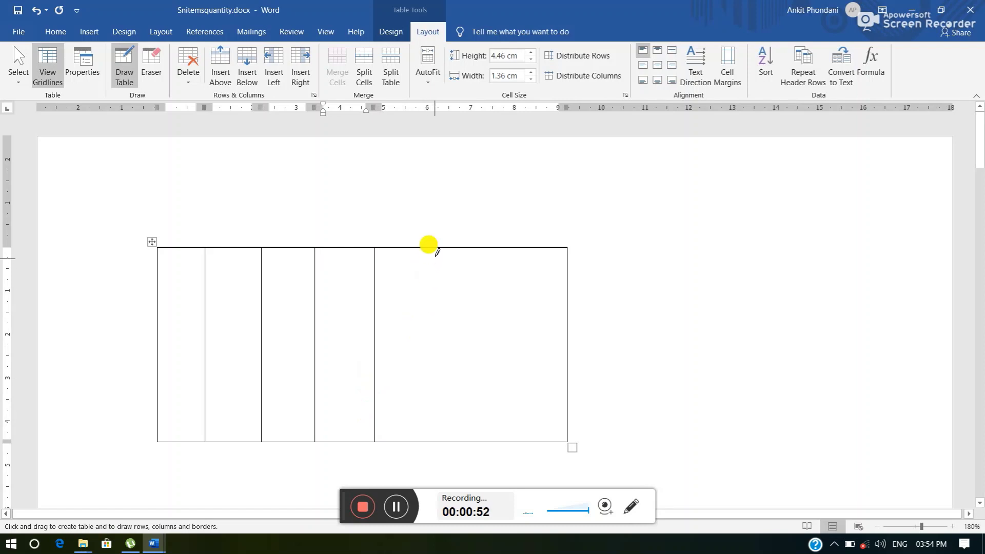
left_click_drag(442, 251, 444, 412)
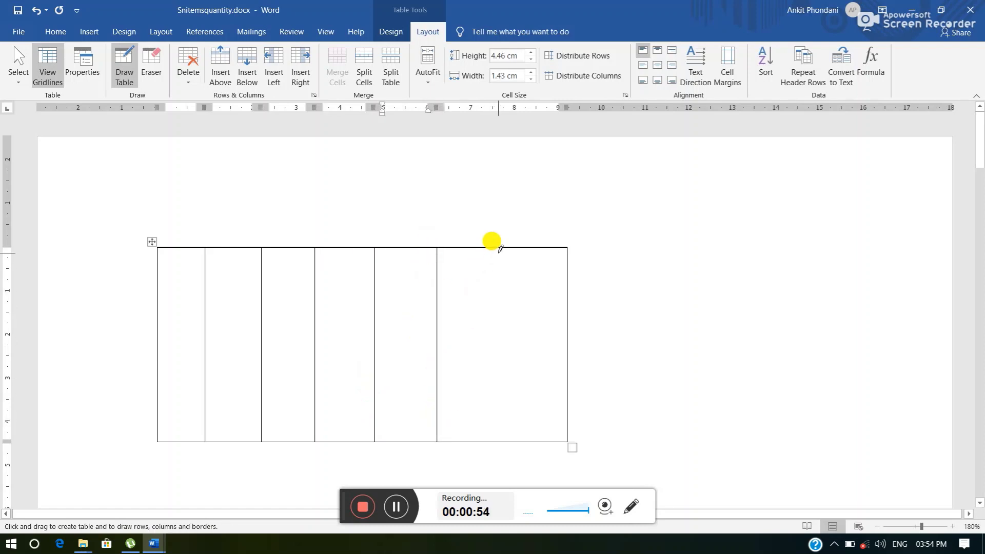
mouse_move(499, 252)
left_mouse_down()
mouse_move(514, 407)
mouse_move(508, 441)
left_mouse_up()
Step: Draw two horizontal lines across the table to divide it into three rows
mouse_move(163, 309)
left_mouse_down()
mouse_move(354, 294)
mouse_move(522, 298)
left_mouse_up()
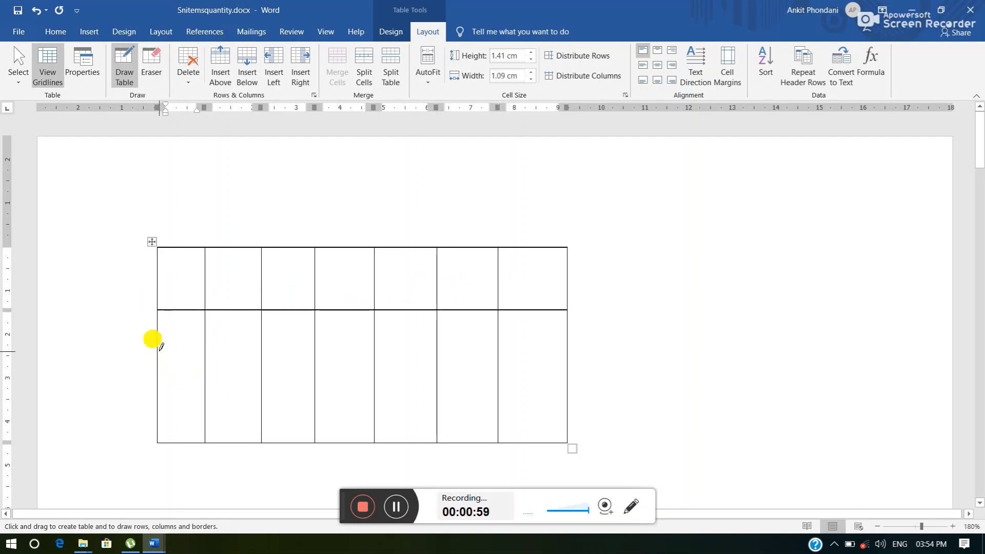
left_click_drag(161, 350, 553, 349)
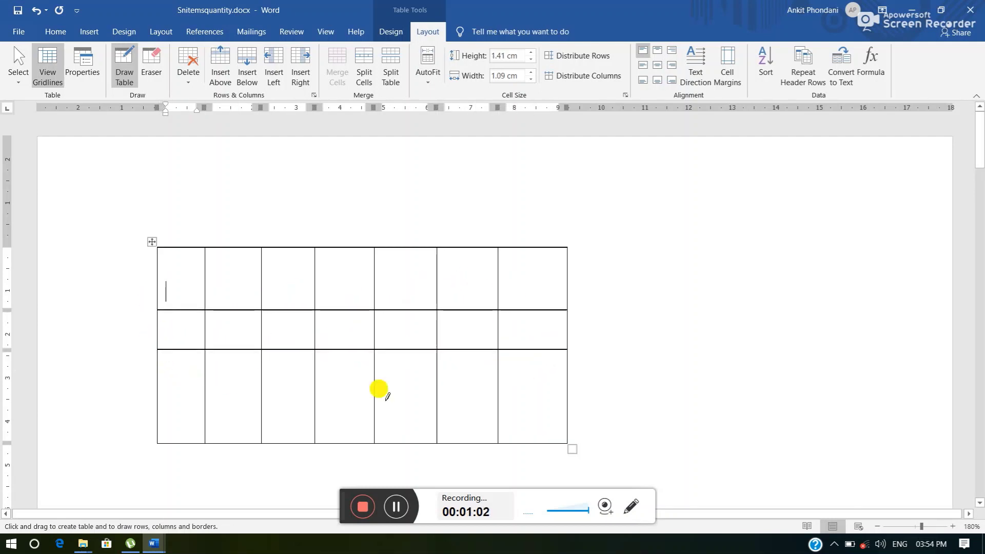
Step: Draw a horizontal line across the bottom row of the drawn table to split that row in two
mouse_move(157, 402)
left_mouse_down()
mouse_move(361, 385)
mouse_move(534, 401)
left_mouse_up()
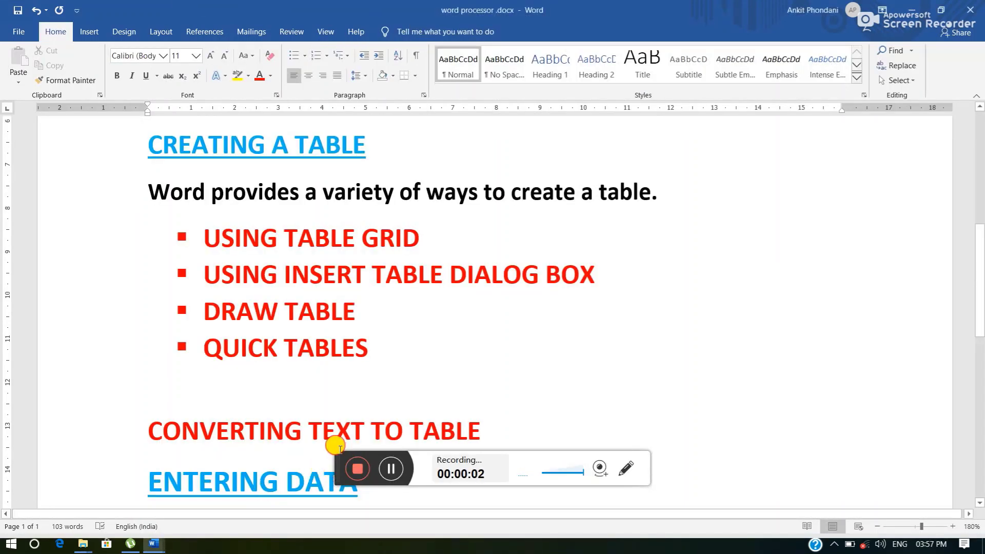
Step: Switch to Snitemsquantity.docx, browse the built-in Quick Tables and insert the Calendar 2 table
left_click_drag(339, 464, 319, 541)
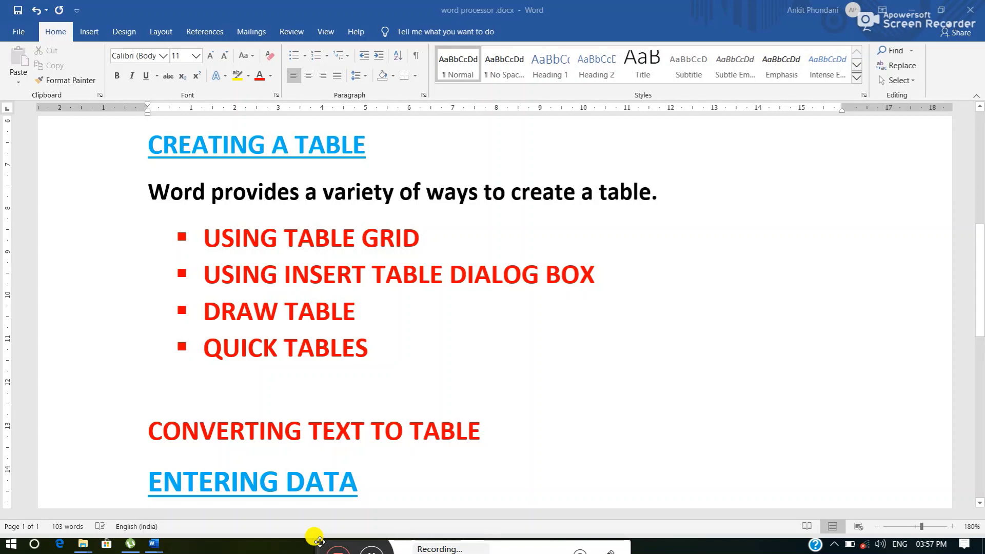
mouse_move(156, 544)
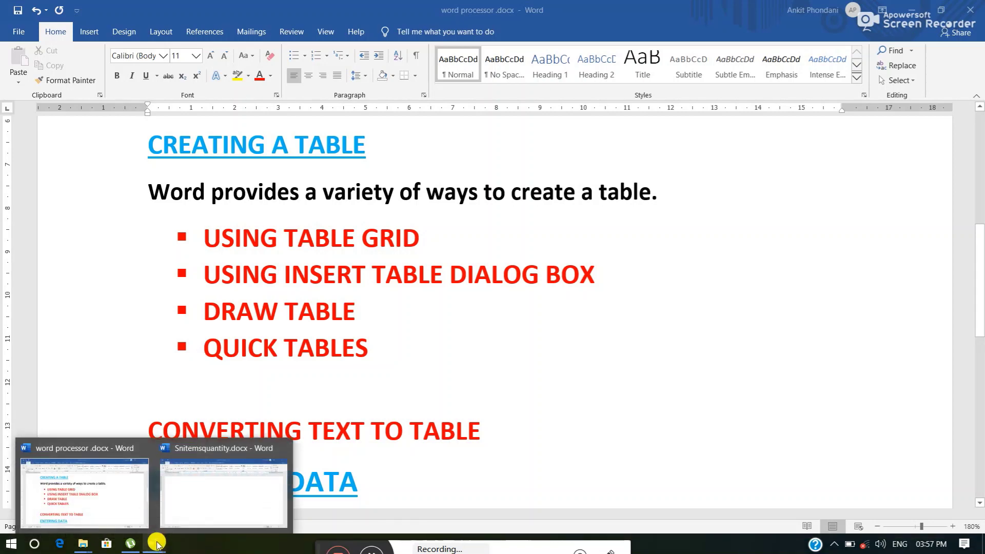
left_click(213, 519)
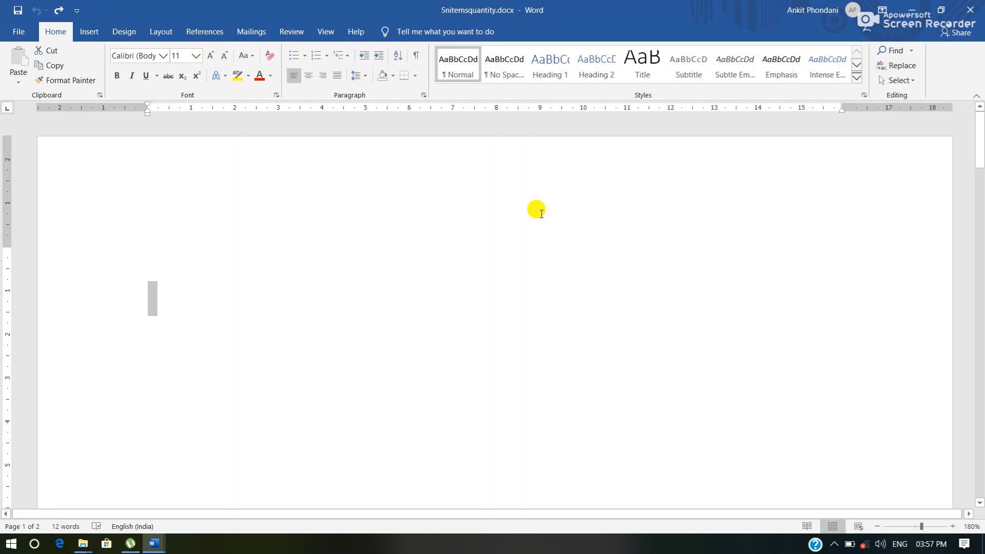
left_click(88, 31)
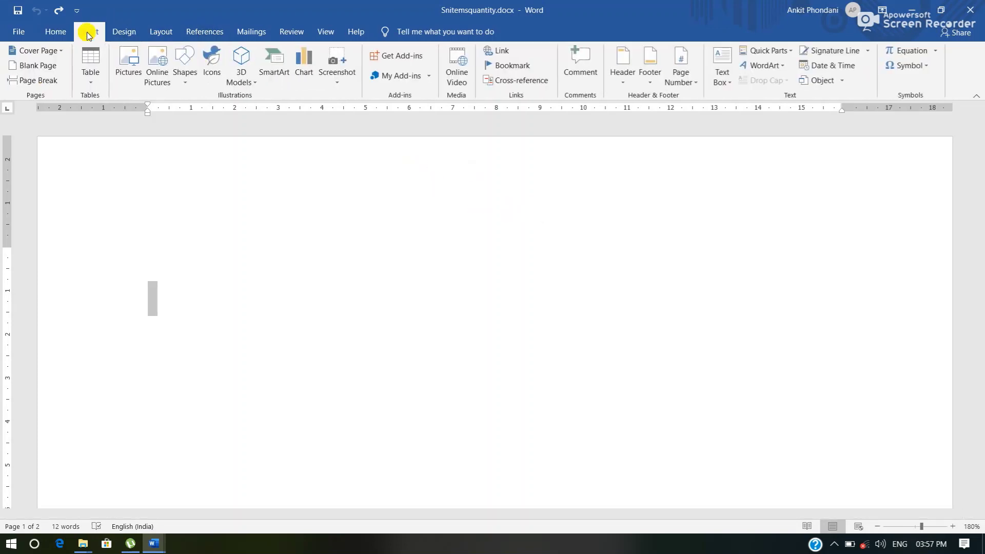
left_click(91, 79)
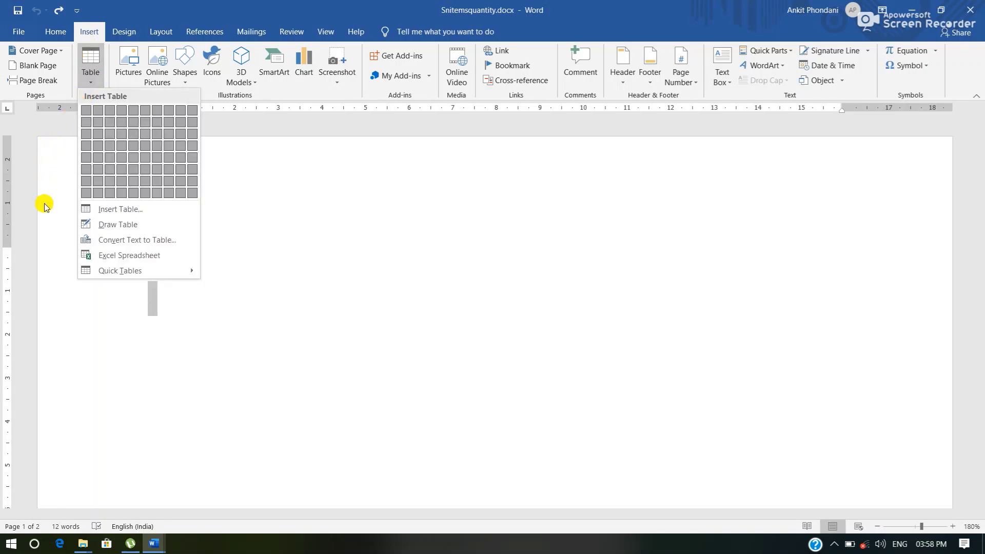
mouse_move(127, 274)
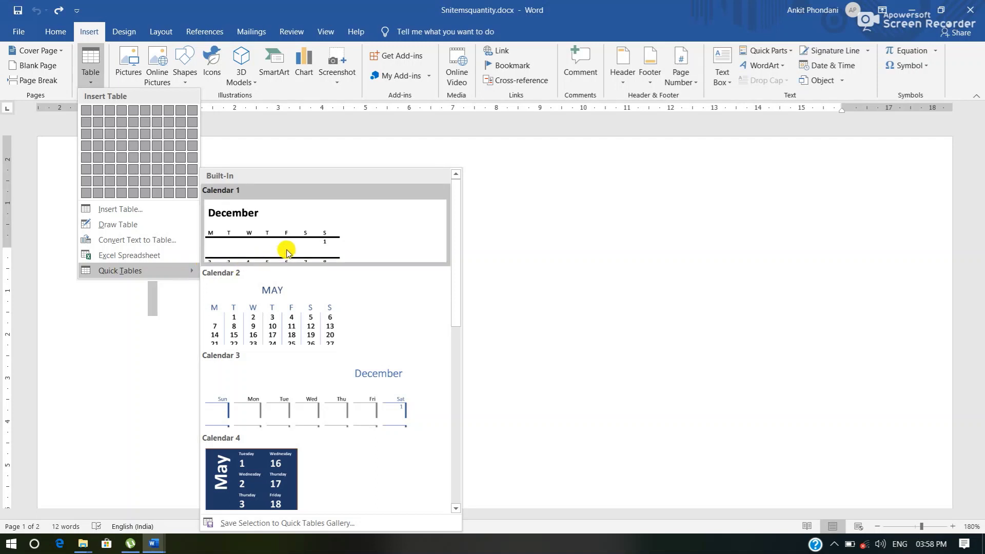
scroll(287, 251, "down", 3)
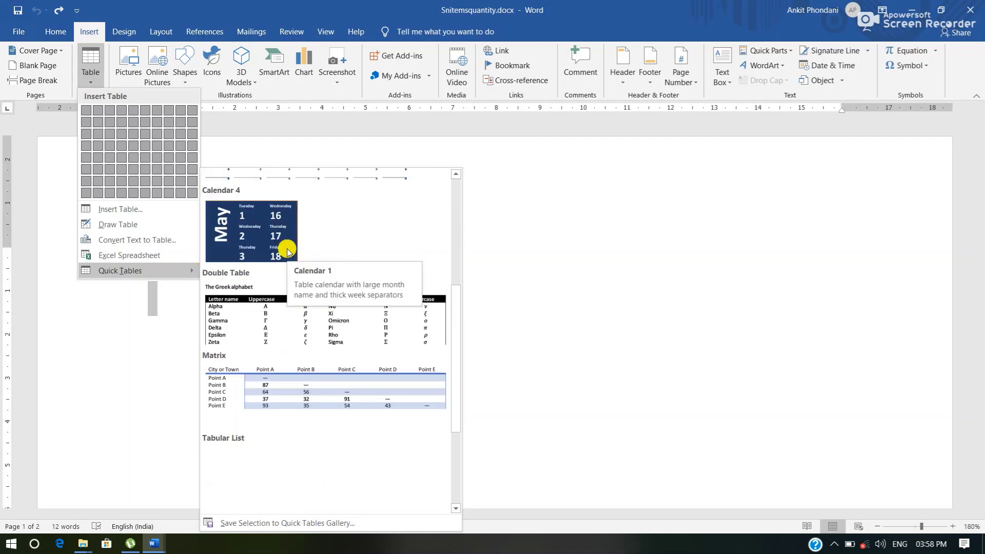
scroll(287, 252, "down", 3)
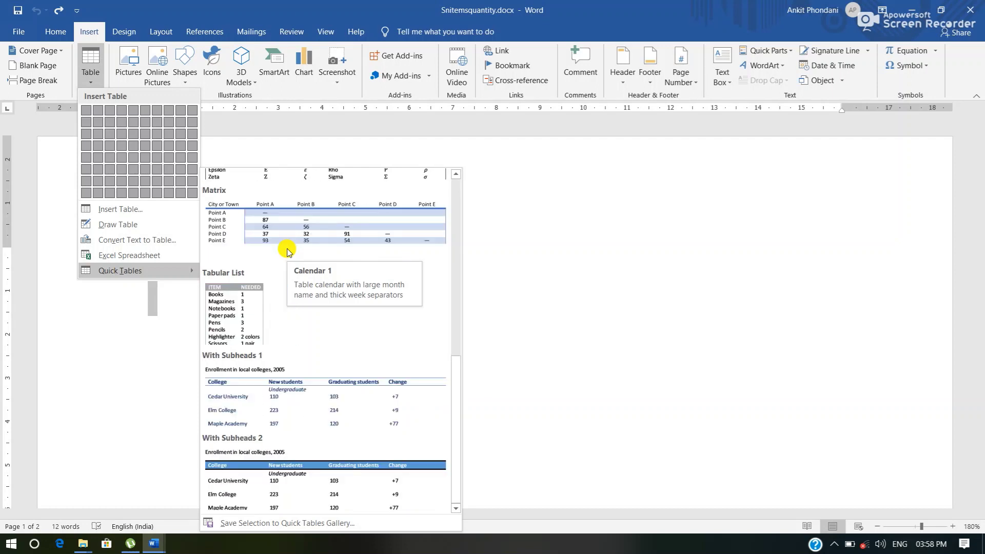
scroll(288, 251, "up", 6)
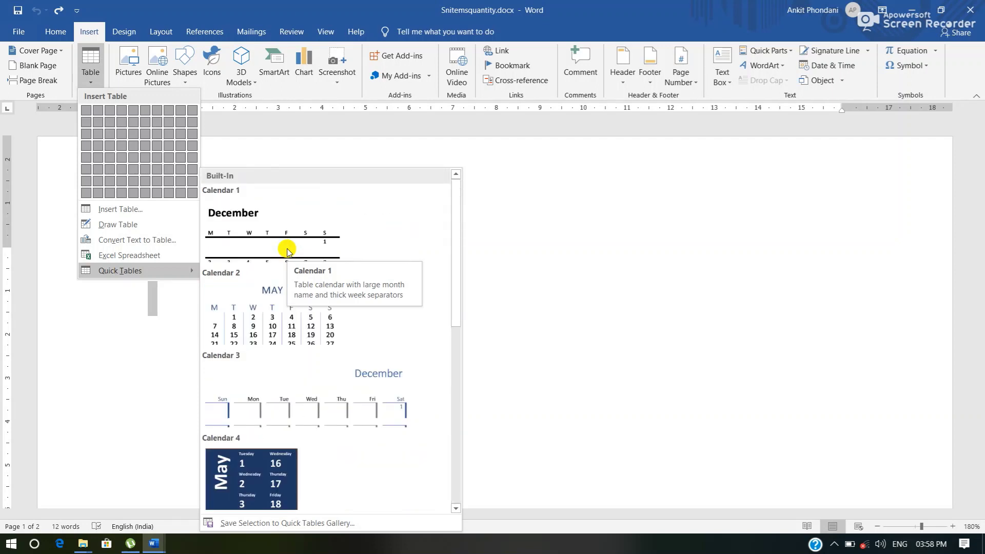
scroll(289, 252, "down", 2)
scroll(289, 251, "up", 2)
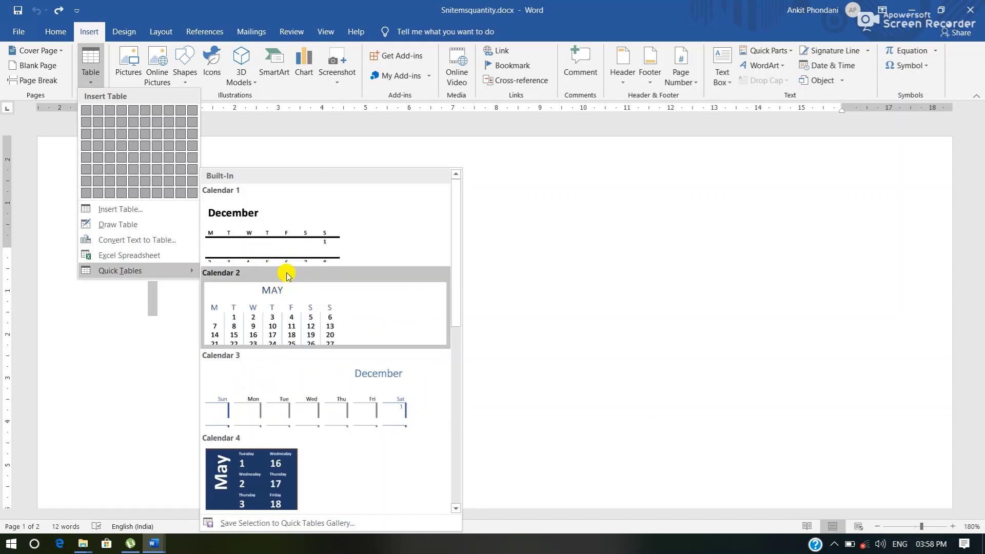
left_click(270, 306)
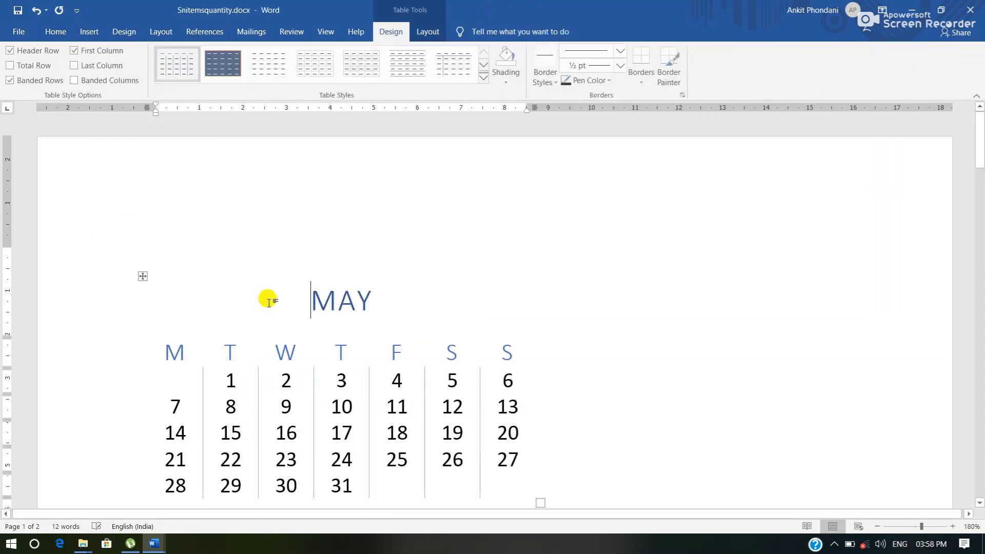
scroll(562, 246, "down", 3)
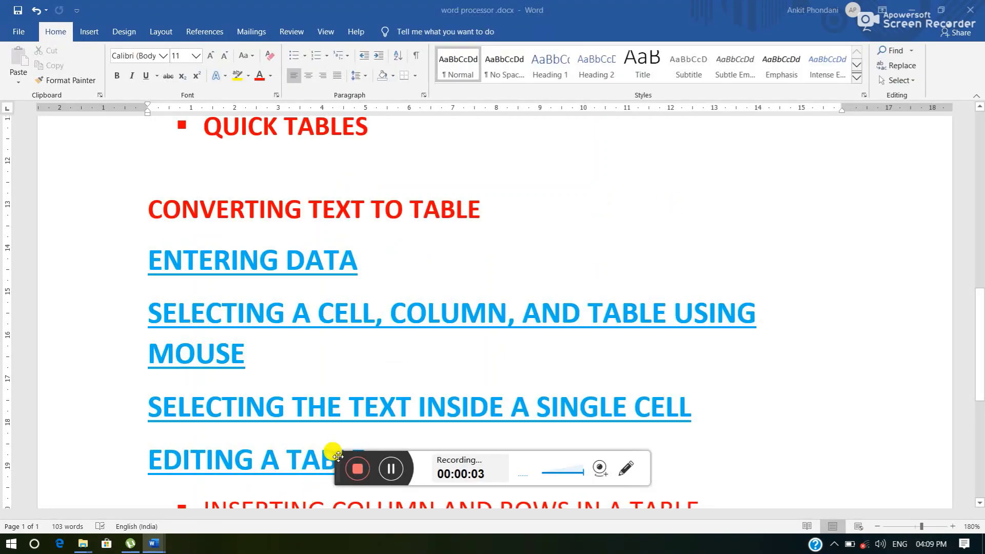
Step: Switch to Snitemsquantity.docx and convert the Sn, items and quantity list into a three-column table, separating the text at tabs
left_click_drag(335, 455, 319, 539)
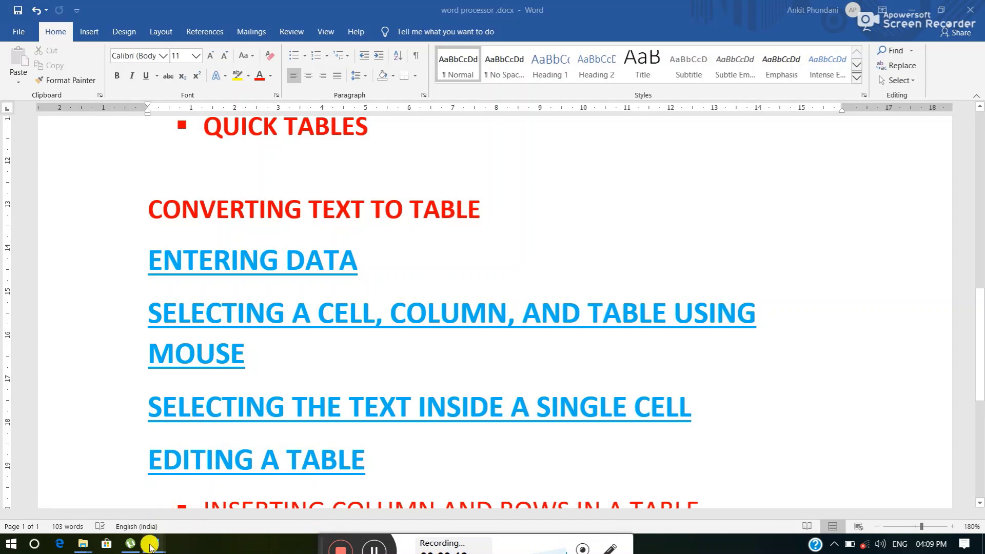
mouse_move(153, 545)
left_click(187, 517)
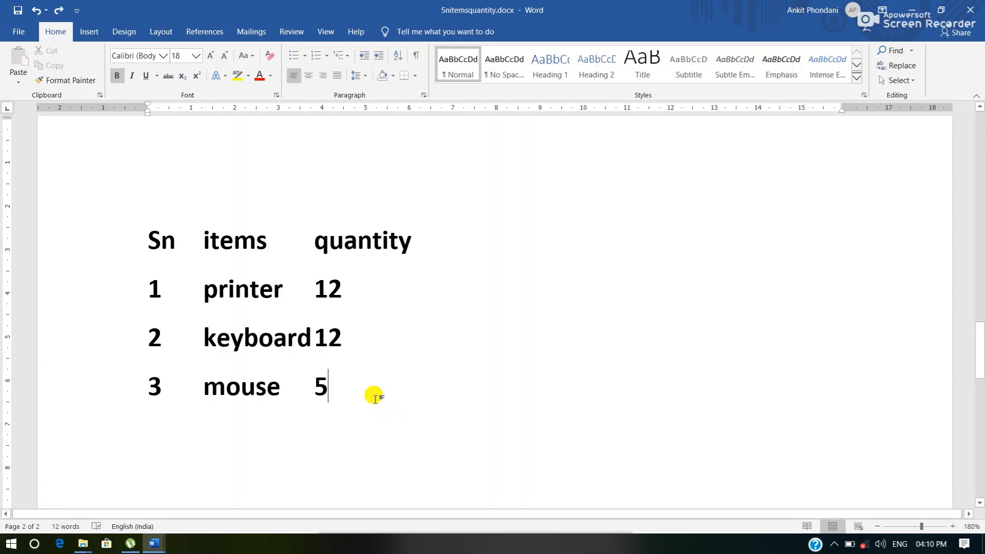
left_click_drag(328, 385, 126, 229)
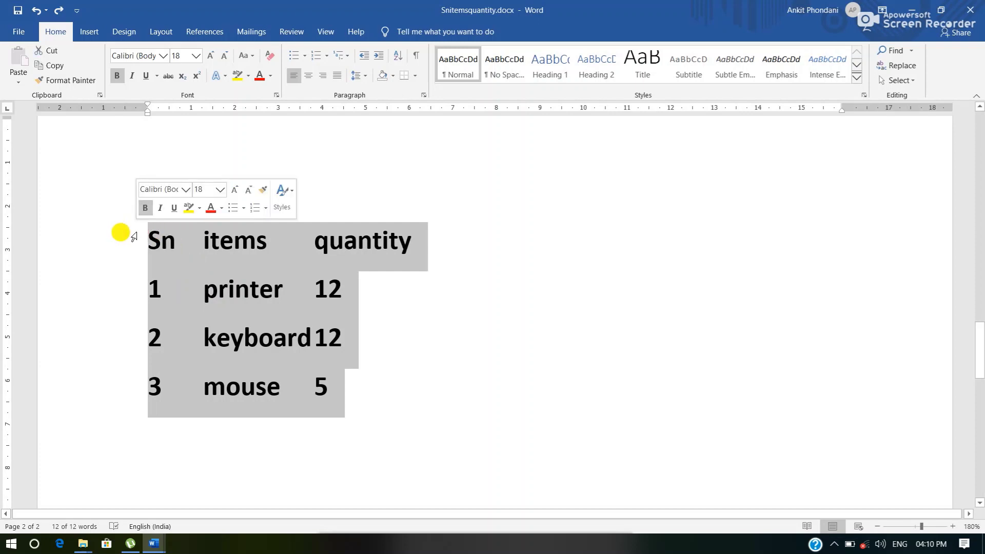
left_click(90, 29)
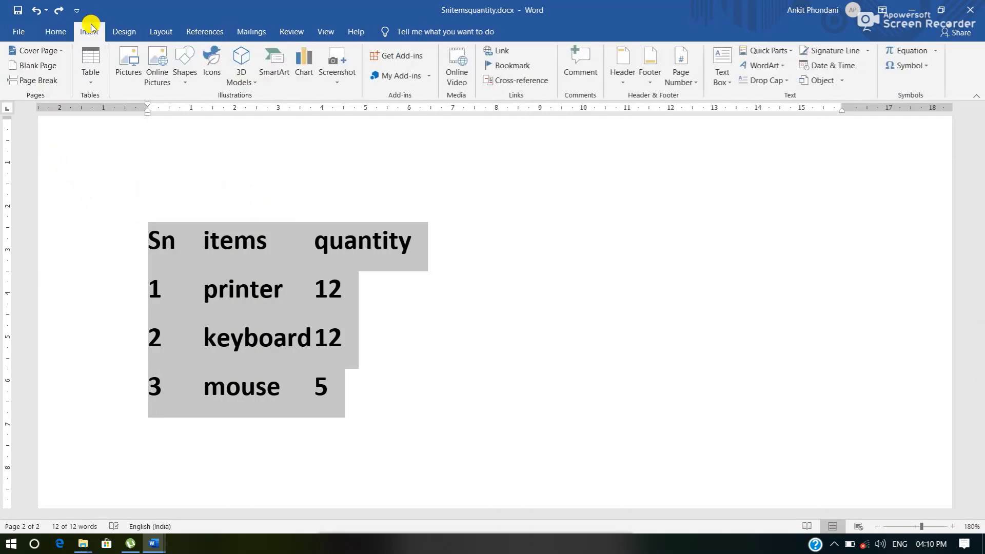
left_click(91, 82)
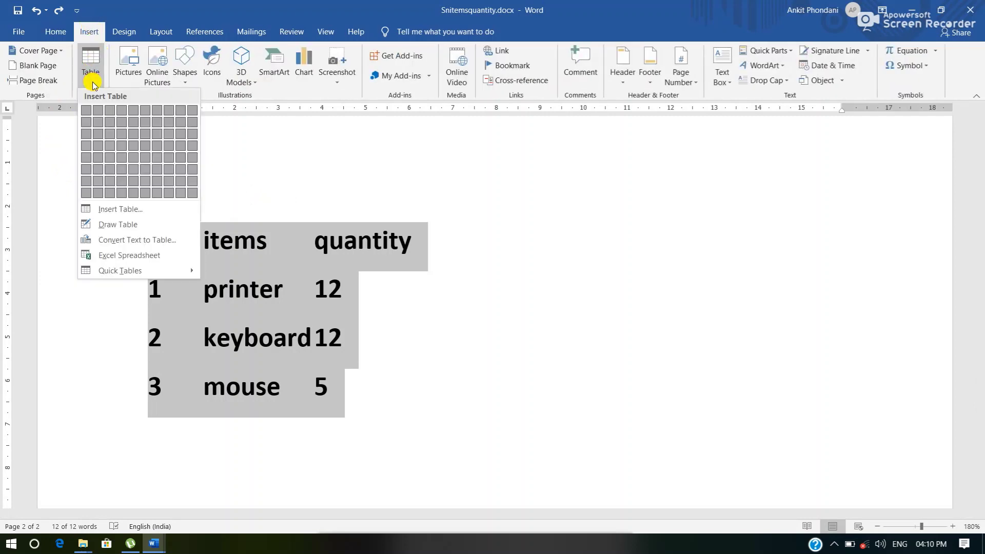
left_click(110, 241)
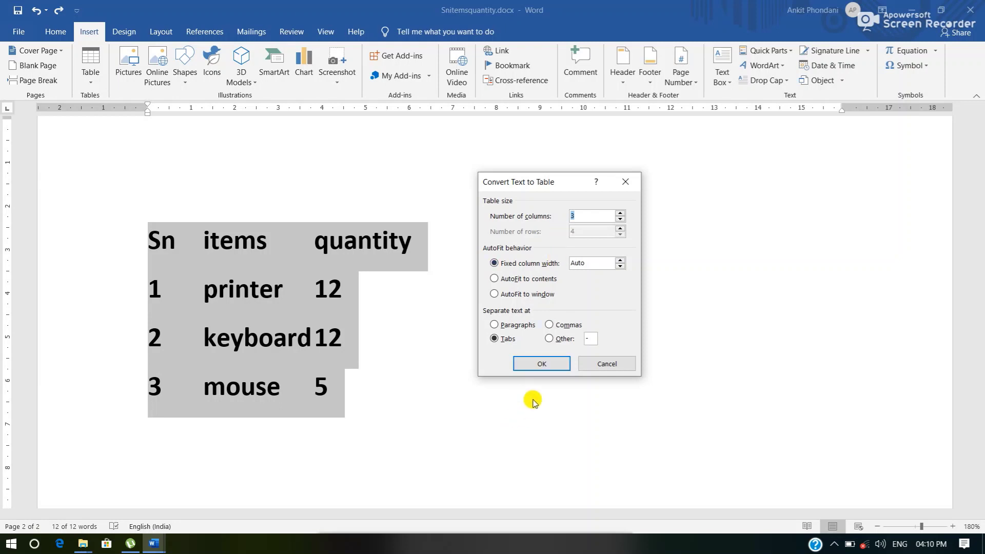
left_click(548, 364)
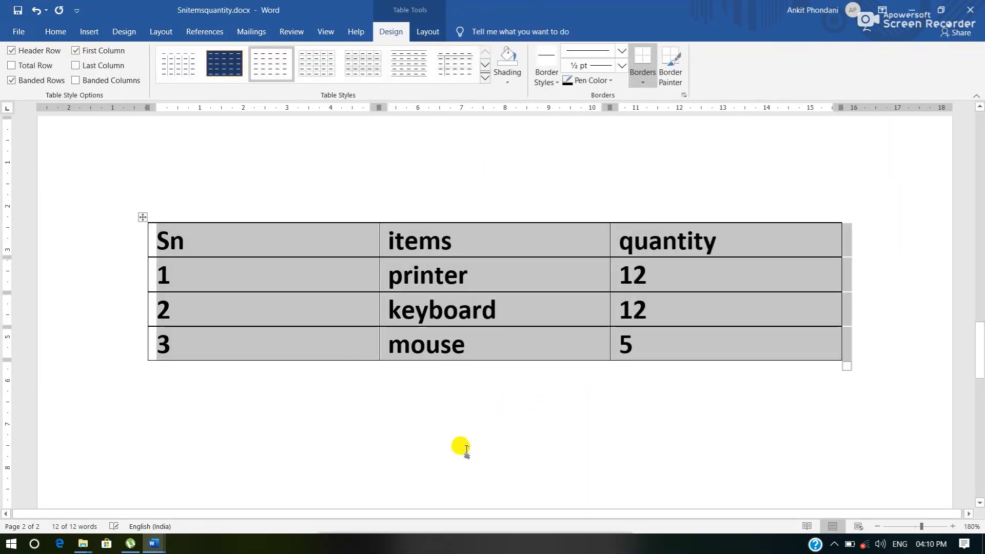
left_click(463, 449)
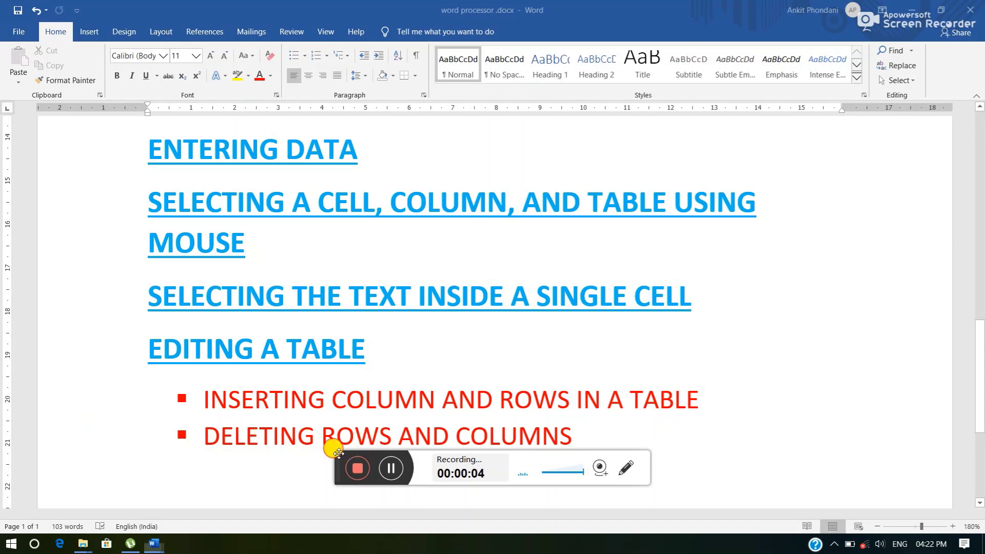
Step: Switch to Snitemsquantity.docx and enter the heading NAME in the first cell of the empty five-column table
left_click_drag(338, 454, 323, 537)
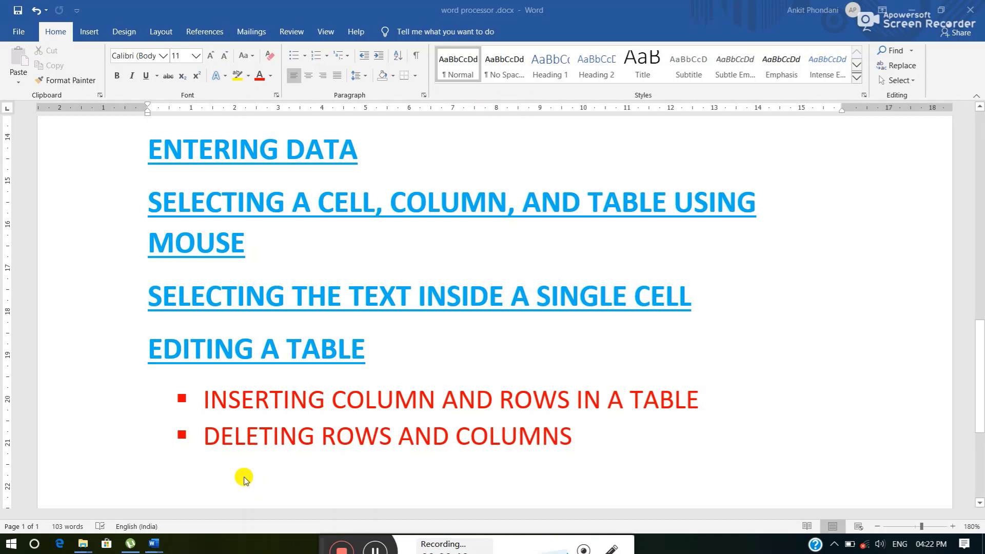
mouse_move(154, 543)
left_click(194, 494)
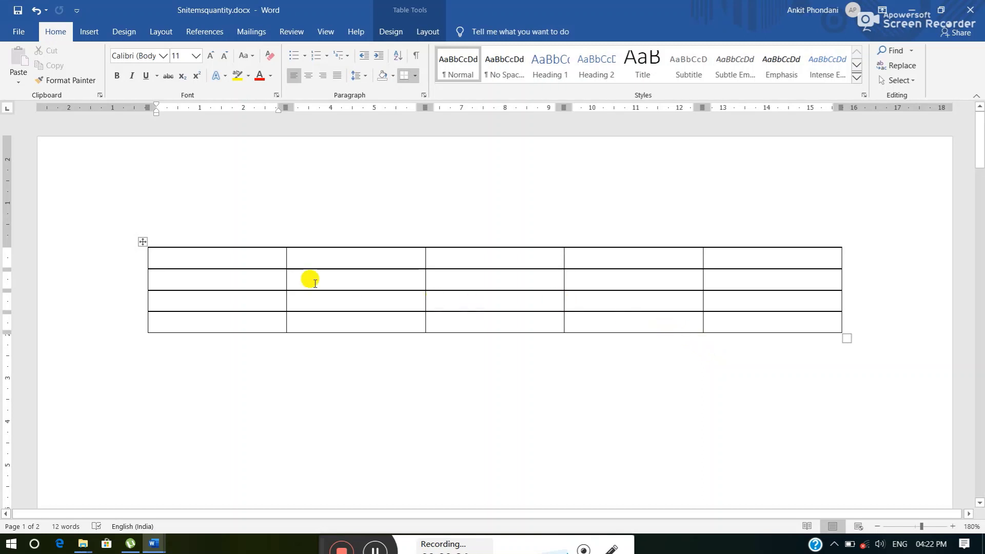
left_click(325, 250)
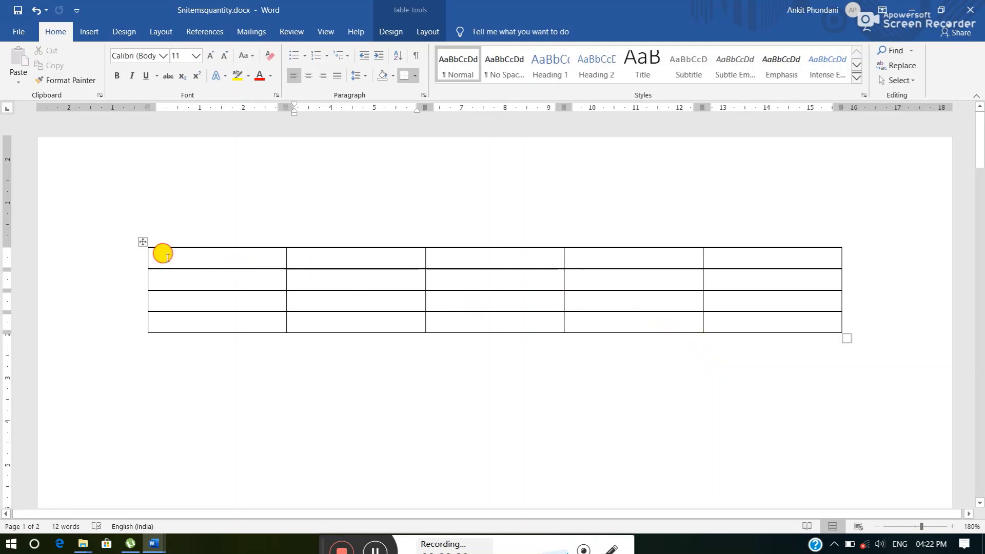
left_click(168, 258)
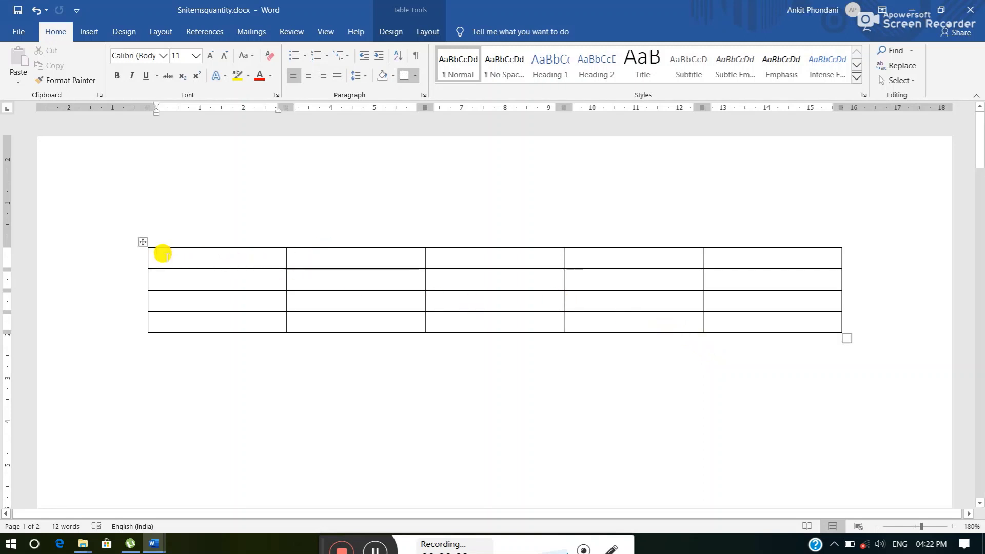
type("NAME")
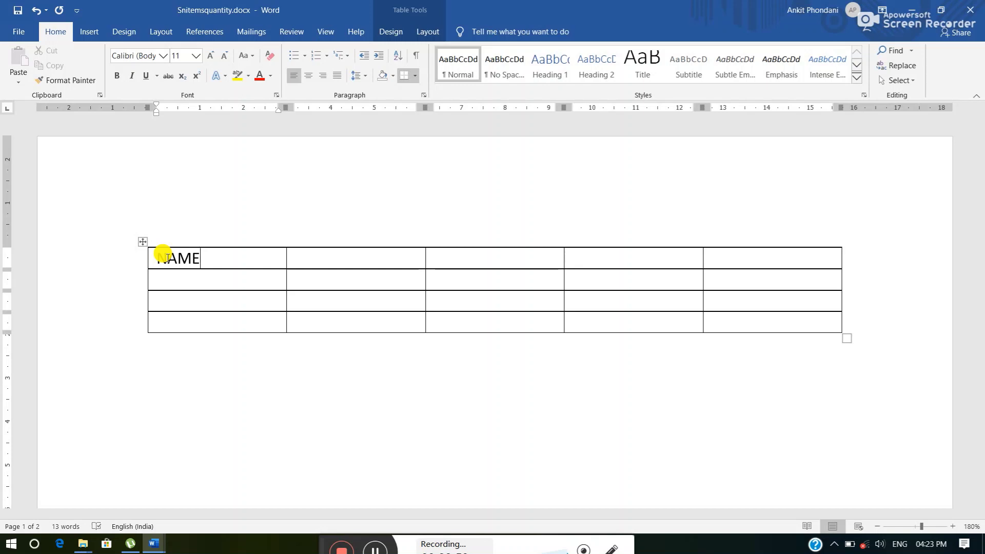
Step: Move the cursor back and forth between the table's cells, ending in the second cell of the first row
key("Tab")
key("Tab")
key("shift+Tab")
key("Up")
key("Up")
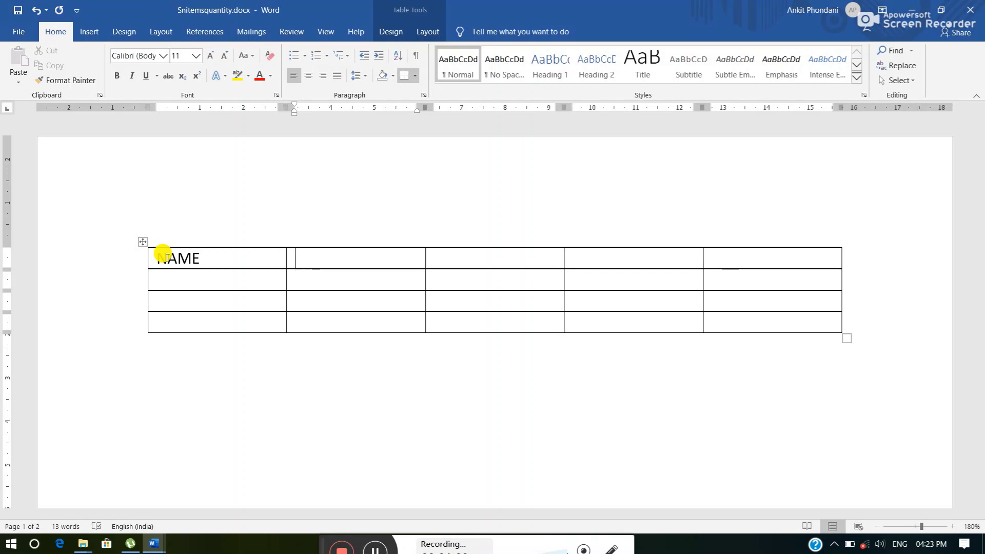
key("Right")
key("Right")
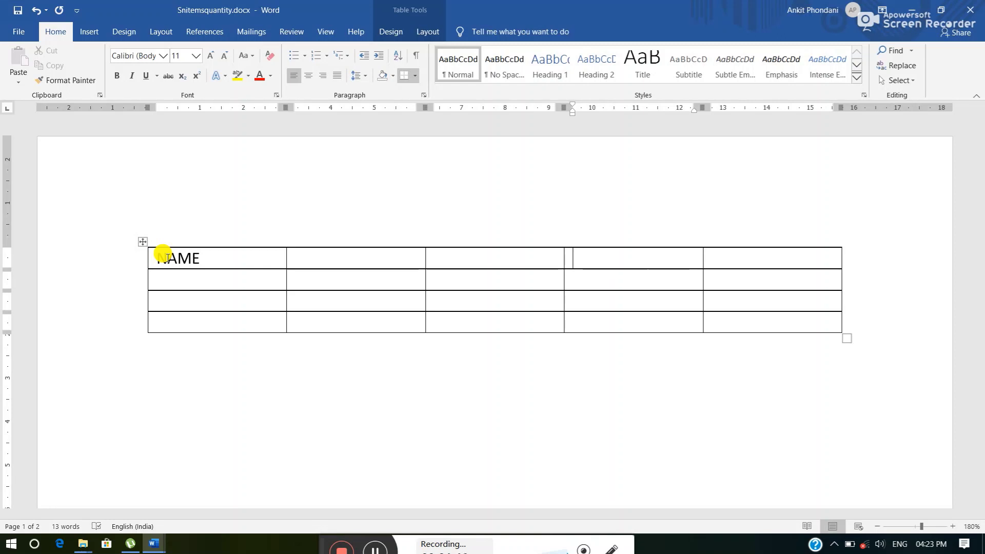
key("Left")
key("Left")
Step: Enter the headings ENGLISH, HINDI and MATH in the second, third and fourth cells of the first row
type("ENGLISH")
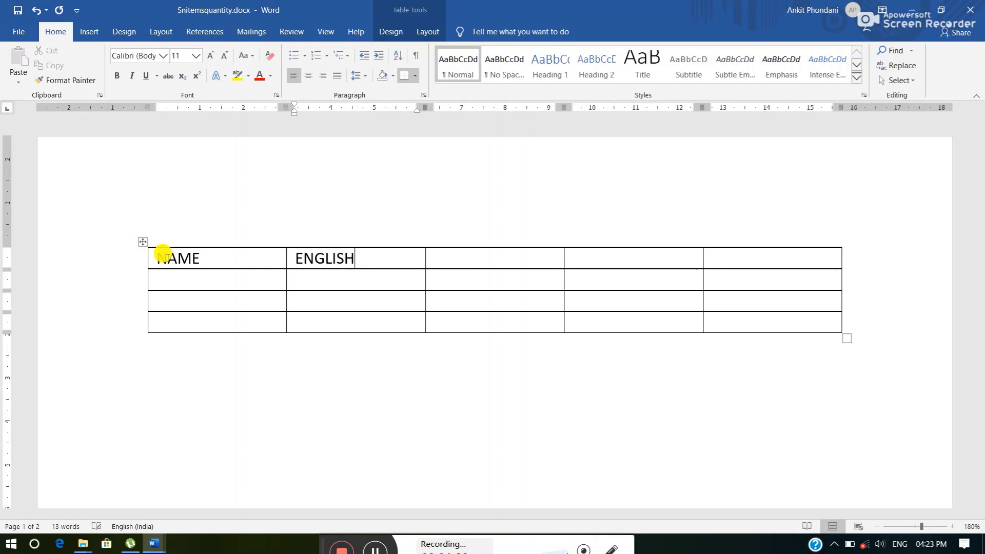
key("Tab")
type("HINDI")
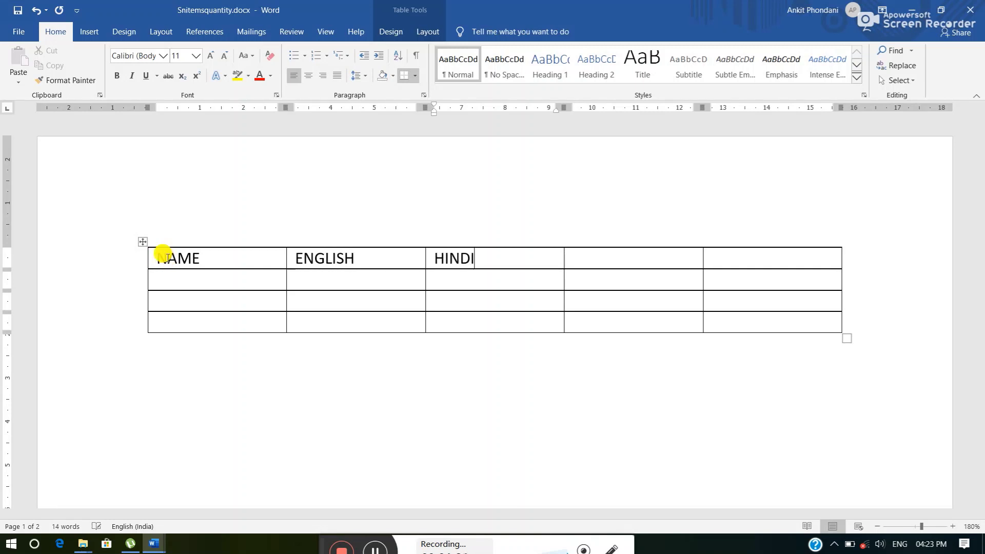
key("Tab")
type("MATH")
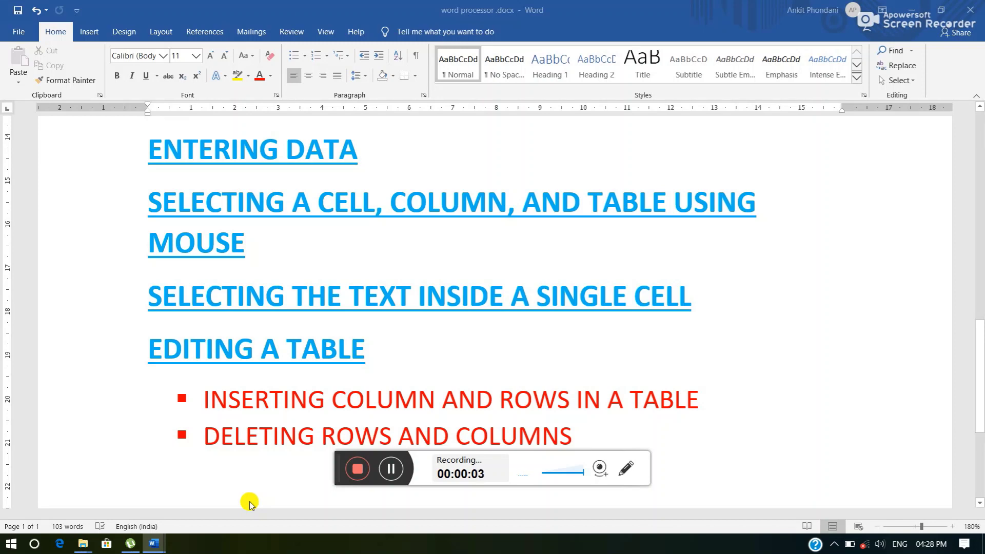
Step: Switch to Snitemsquantity.docx, select the whole NAME cell and clear the selection
mouse_move(154, 543)
left_click(214, 502)
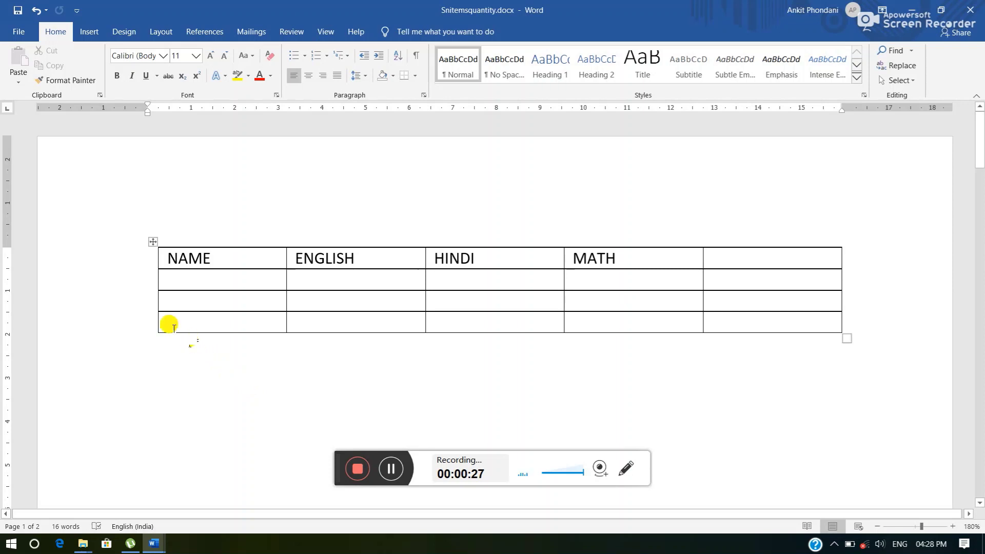
mouse_move(152, 264)
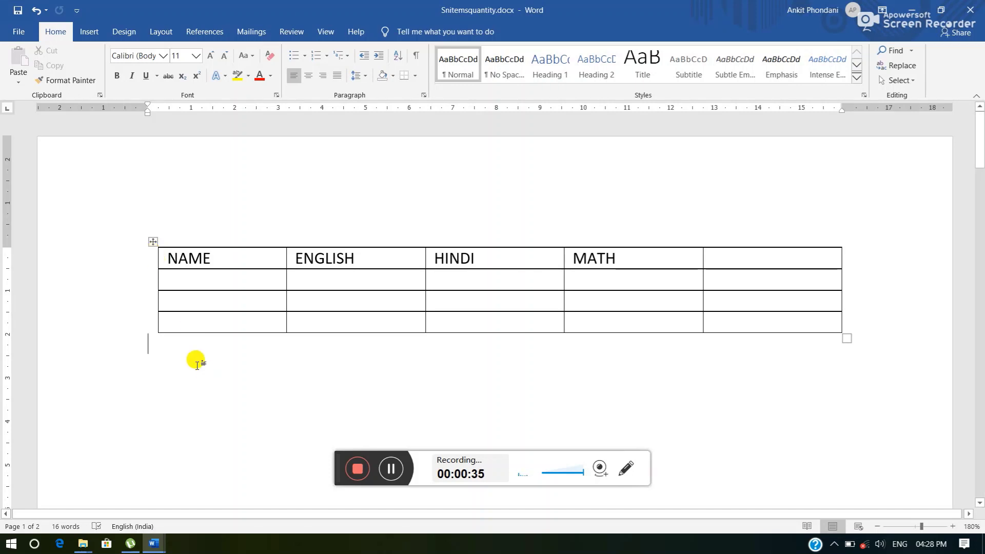
left_click(152, 252)
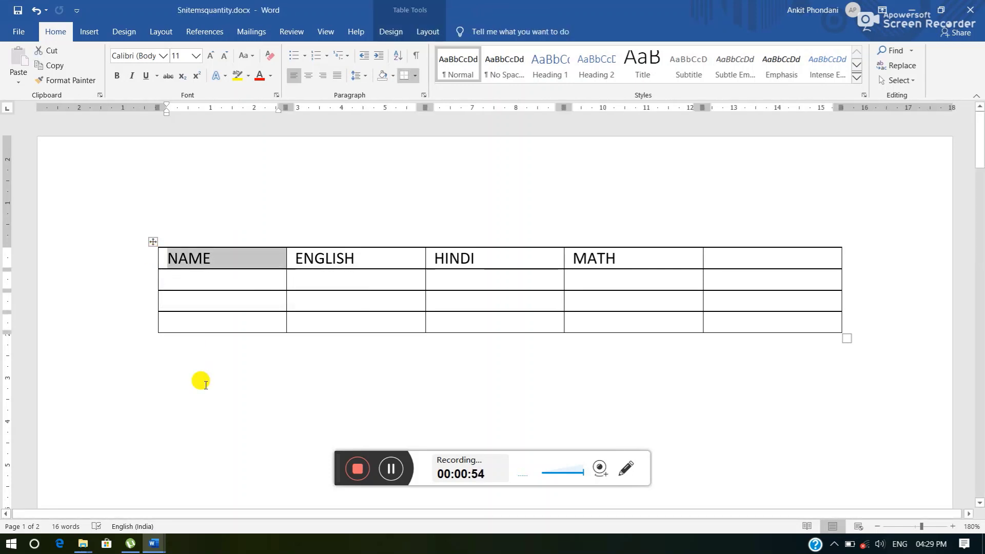
left_click(362, 366)
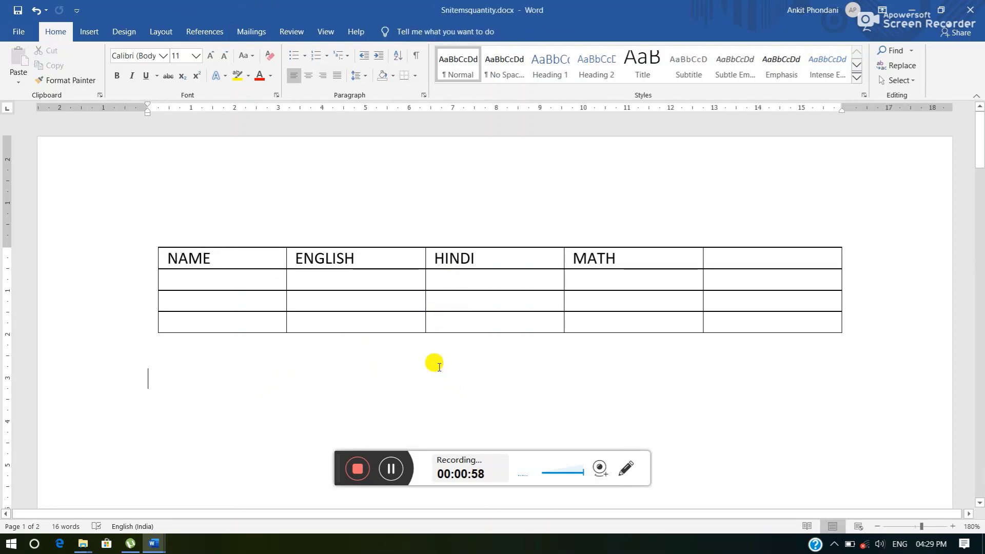
Step: Select the empty cell below HINDI, clear the selection, then select the table's whole third row and clear that selection too
left_click(426, 281)
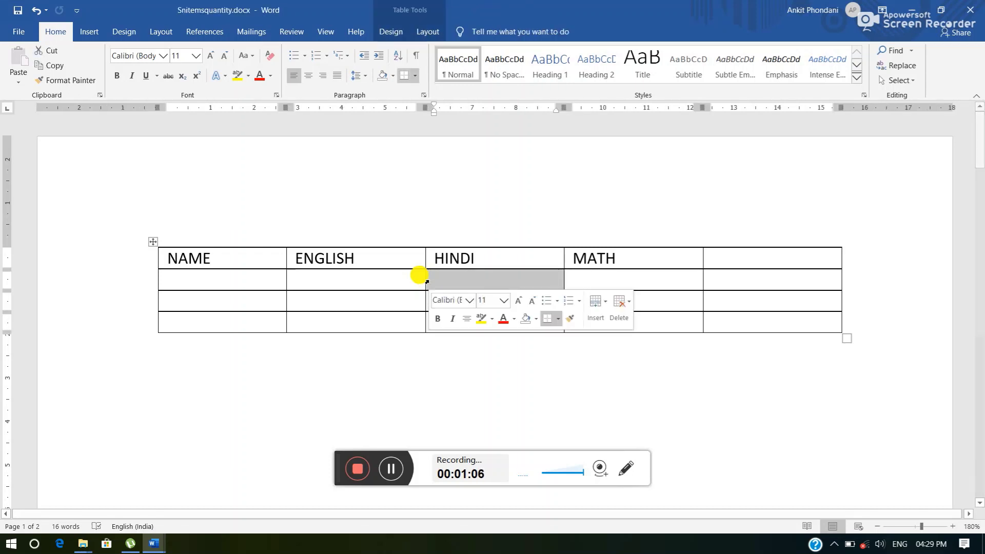
left_click(466, 381)
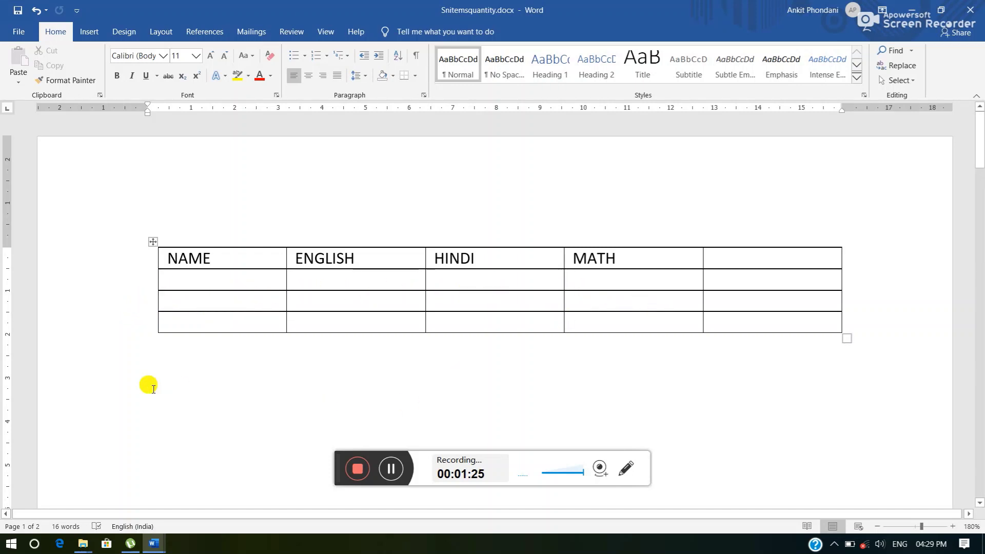
left_click(158, 300)
left_click_drag(223, 297, 397, 293)
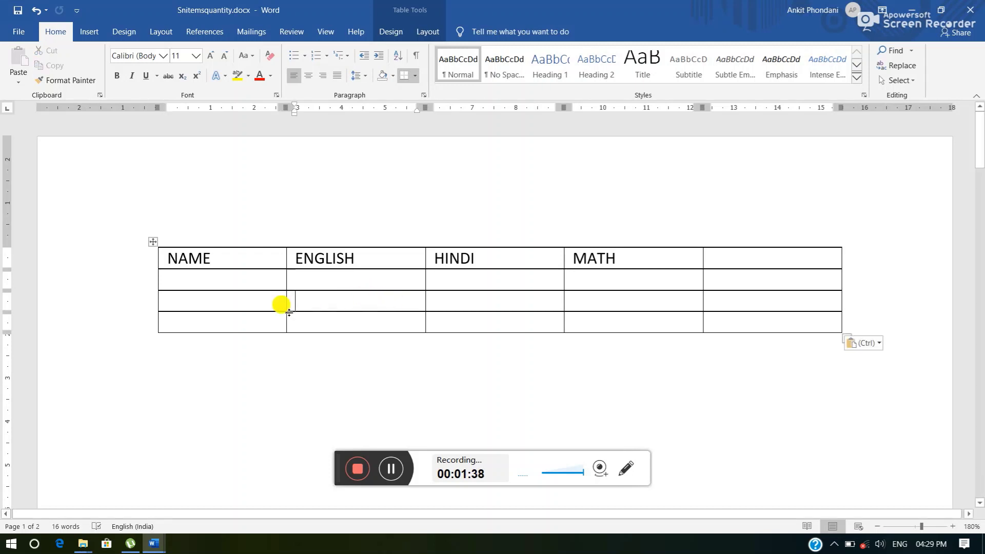
left_click_drag(159, 302, 770, 301)
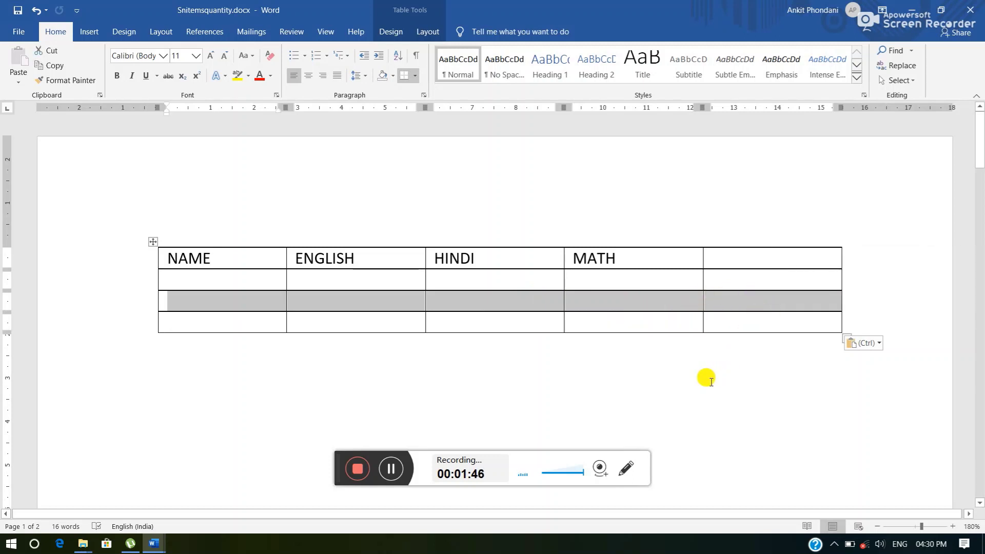
left_click(680, 378)
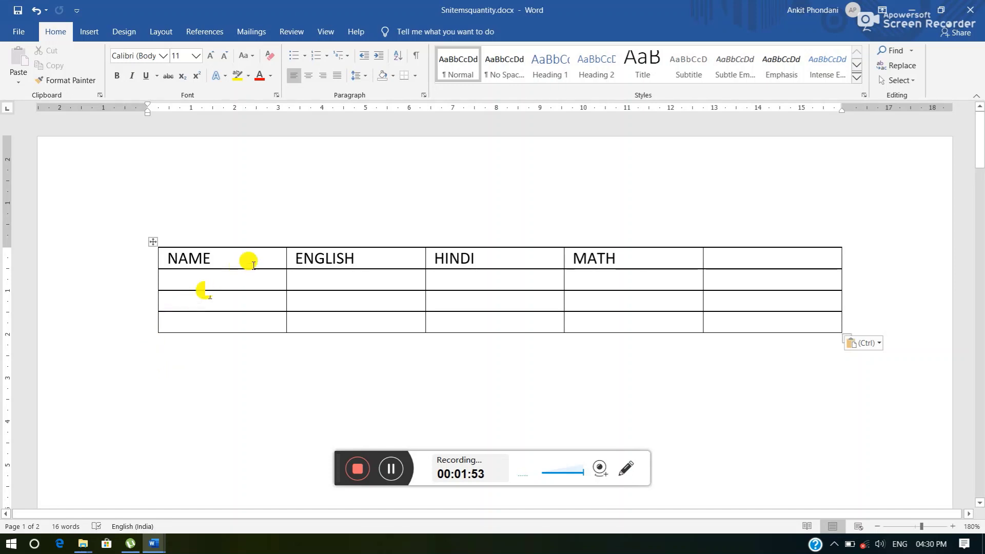
Step: Select the whole ENGLISH column, clear the selection, and select the entire table
left_click(333, 243)
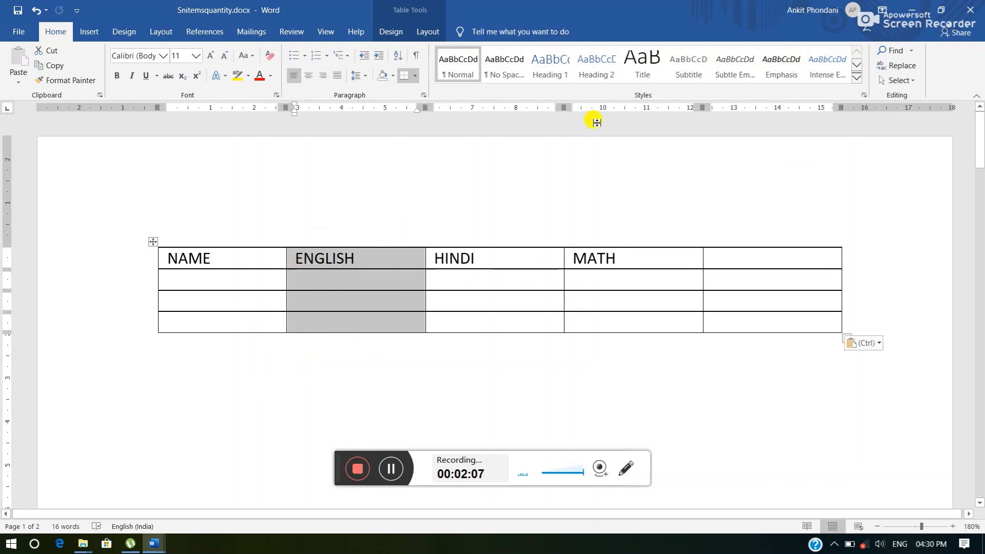
left_click(190, 387)
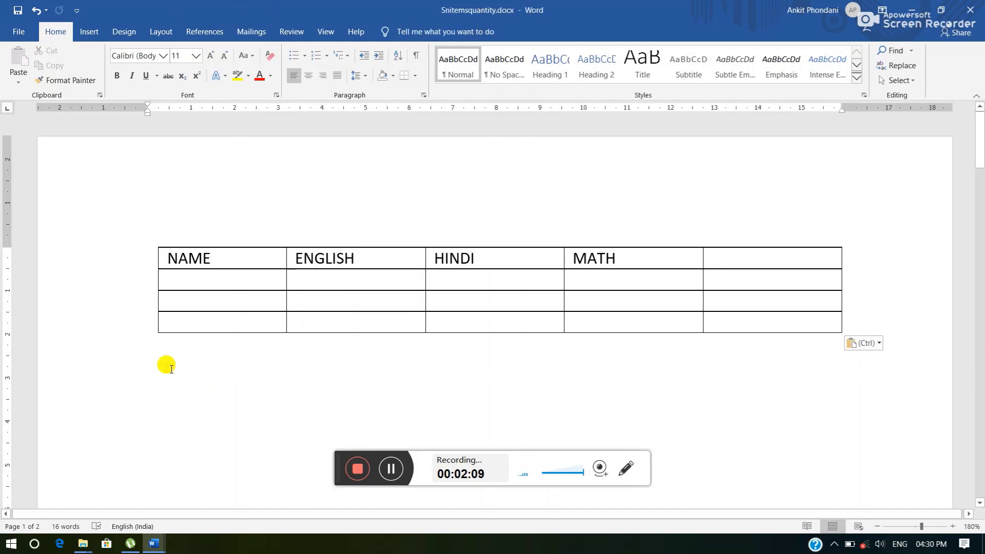
left_click(168, 271)
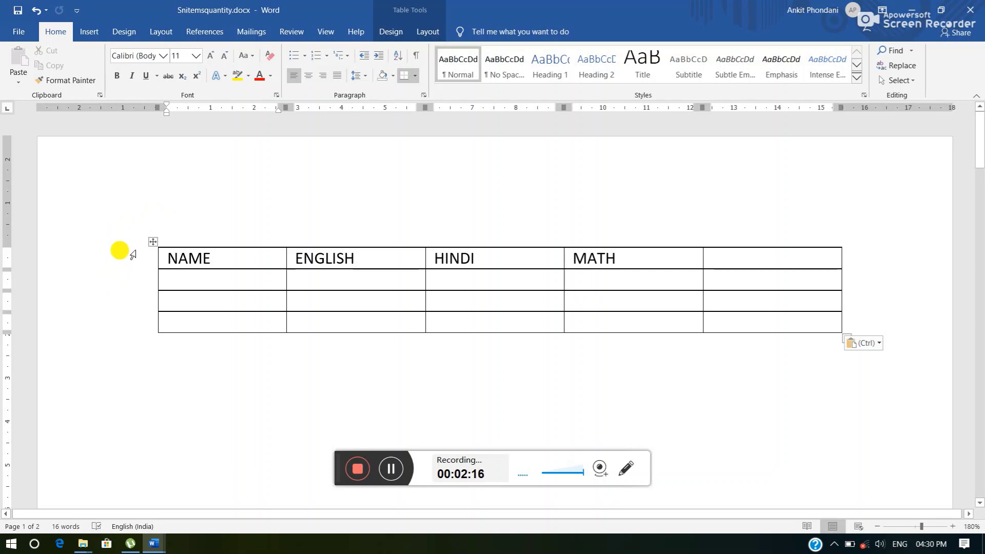
left_click(153, 243)
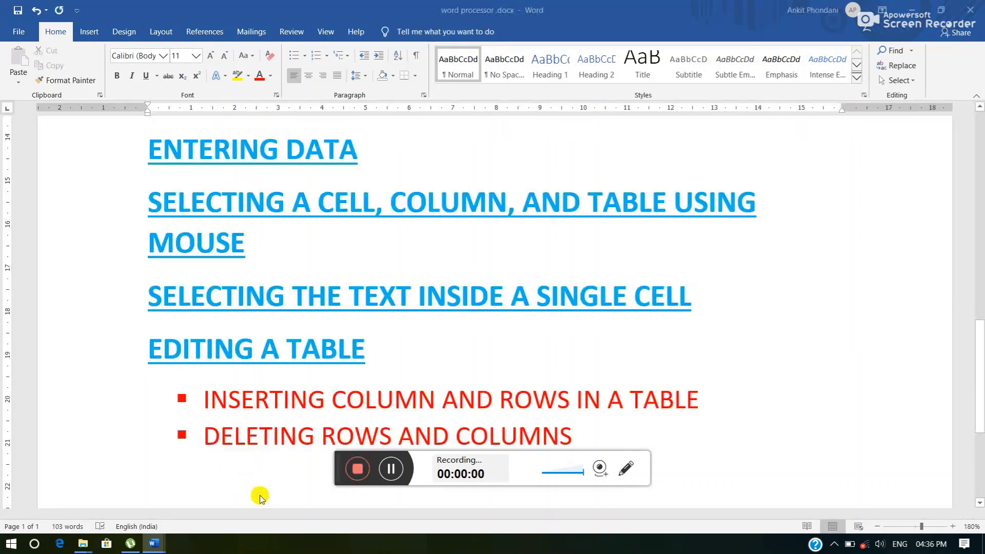
Step: Switch to Snitemsquantity.docx, select only the student name in the second row's first cell, and clear the selection
left_click(358, 469)
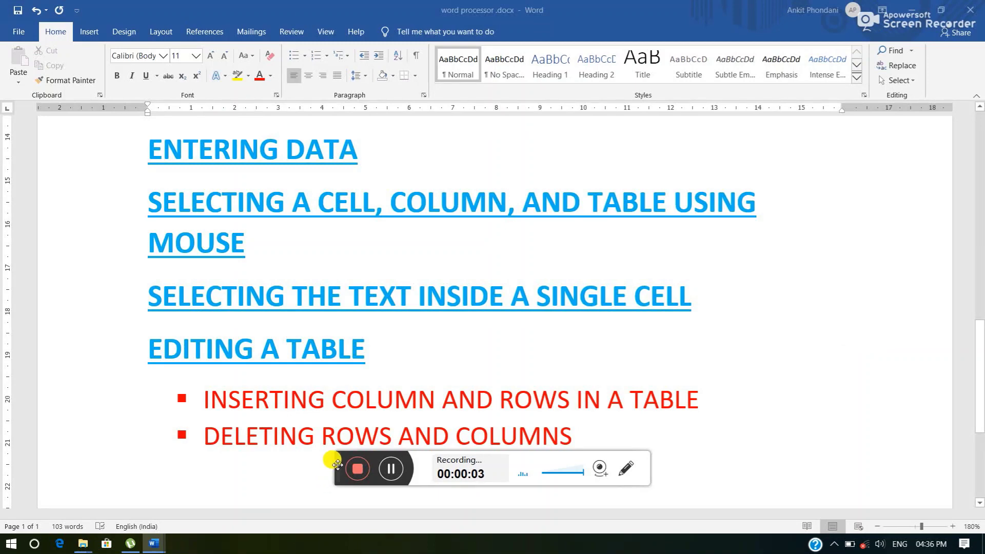
left_click_drag(338, 465, 343, 504)
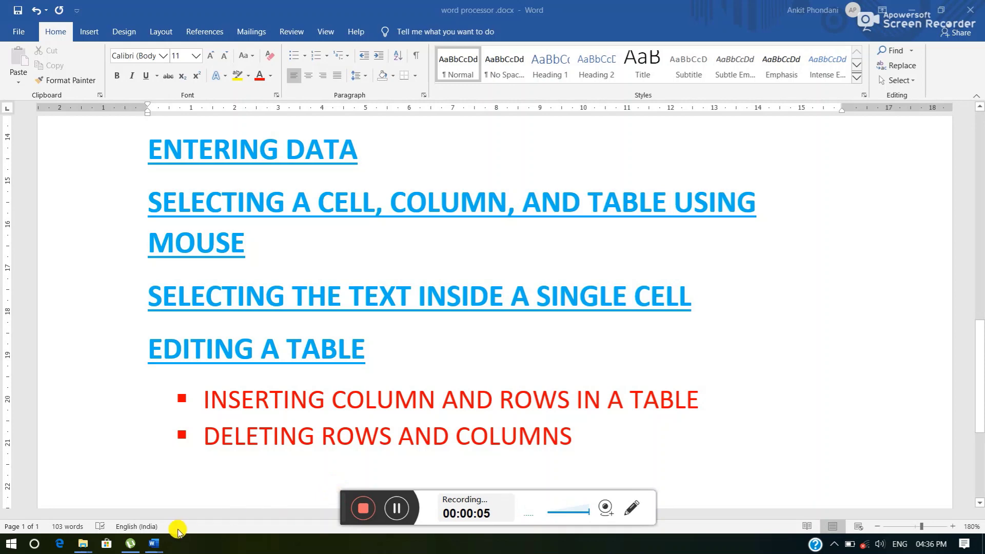
mouse_move(154, 544)
left_click(200, 489)
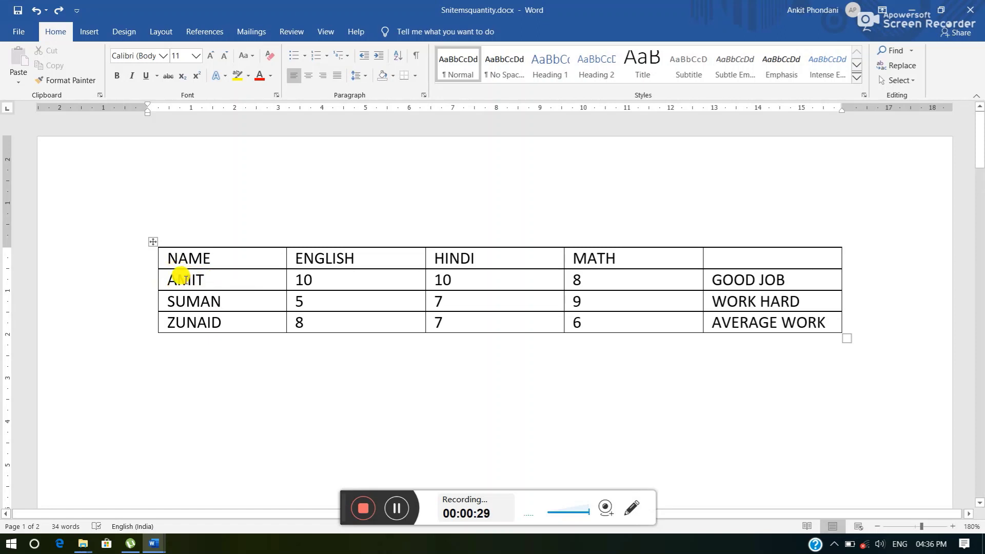
double_click(185, 279)
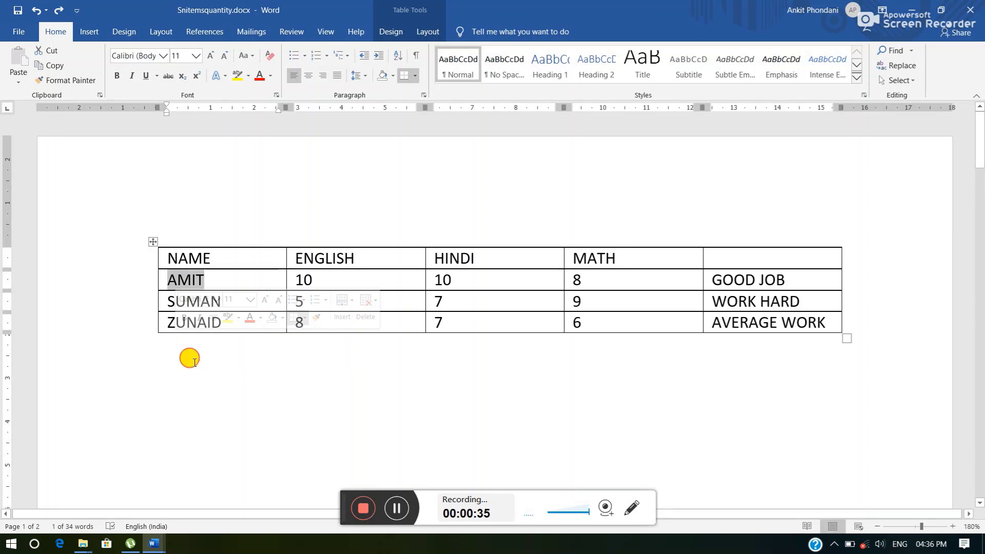
left_click(193, 364)
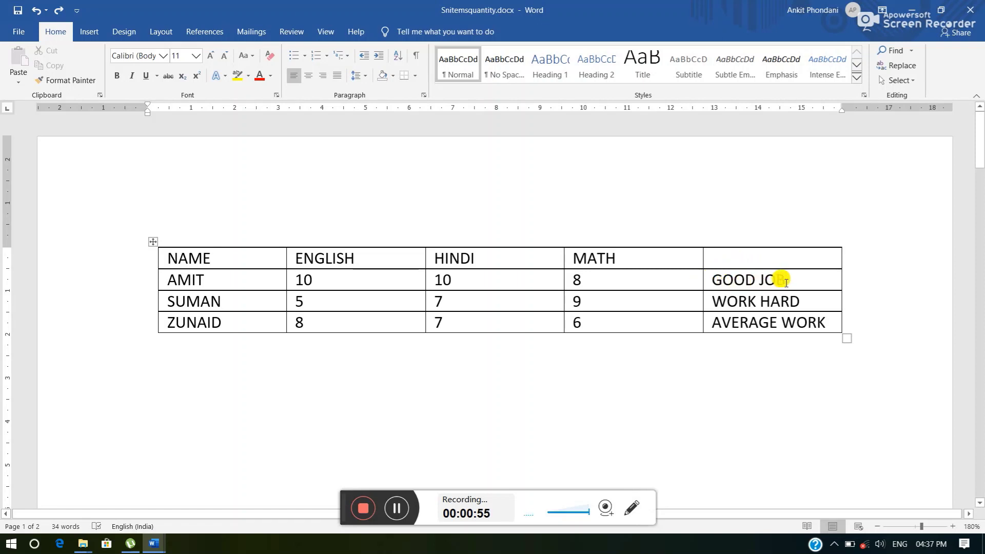
Step: Select all the GOOD JOB text in its cell, clear the selection, and extend a new selection down the last column
triple_click(733, 279)
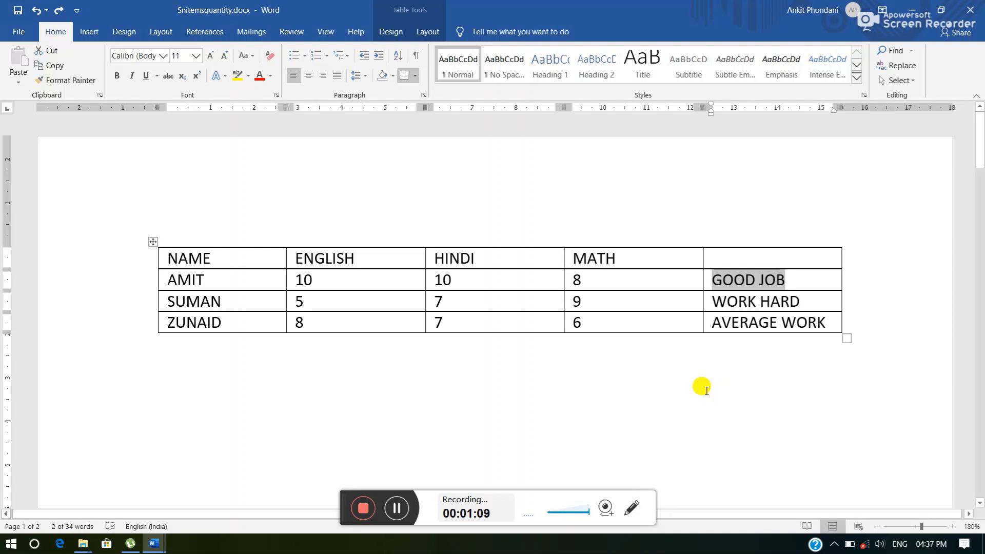
left_click(678, 416)
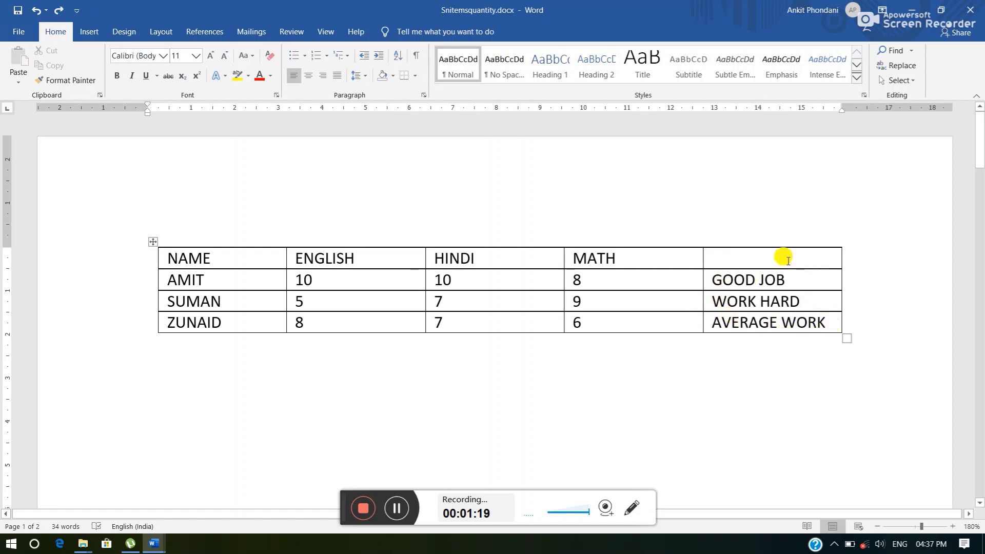
left_click(701, 268)
left_click_drag(702, 270, 738, 336)
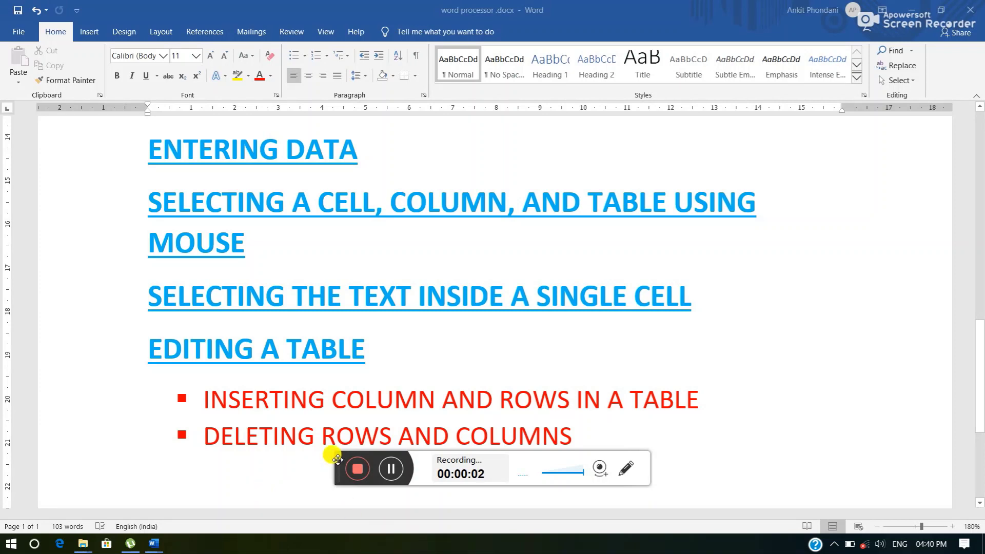
Step: Switch to Snitemsquantity.docx, select the whole HINDI column, and show the table layout commands
left_click_drag(337, 459, 332, 509)
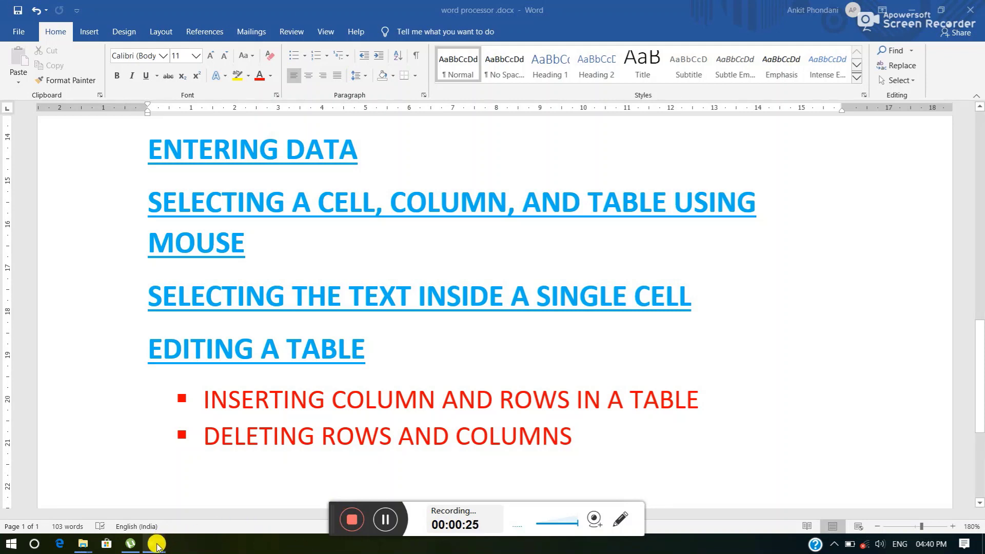
mouse_move(157, 547)
left_click(198, 513)
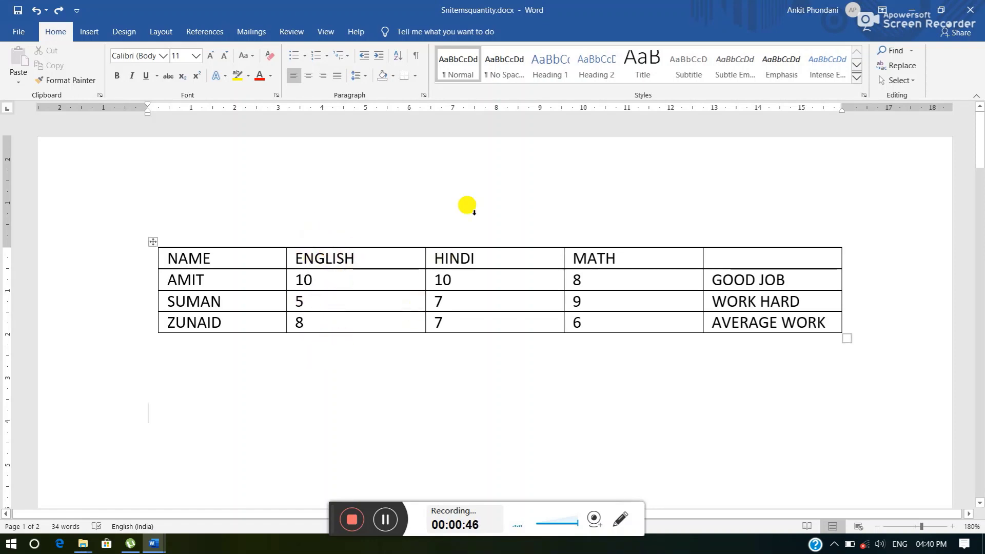
left_click(489, 242)
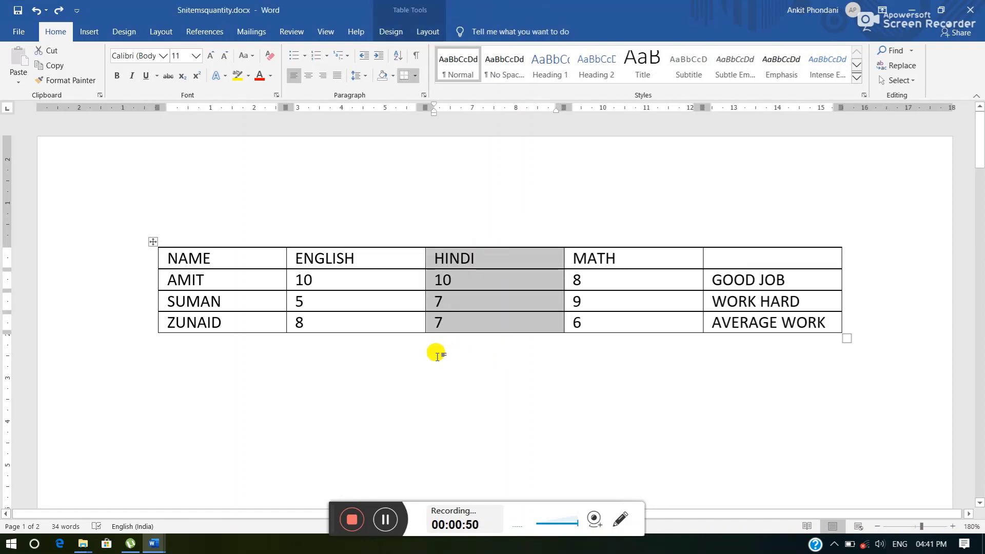
left_click(430, 35)
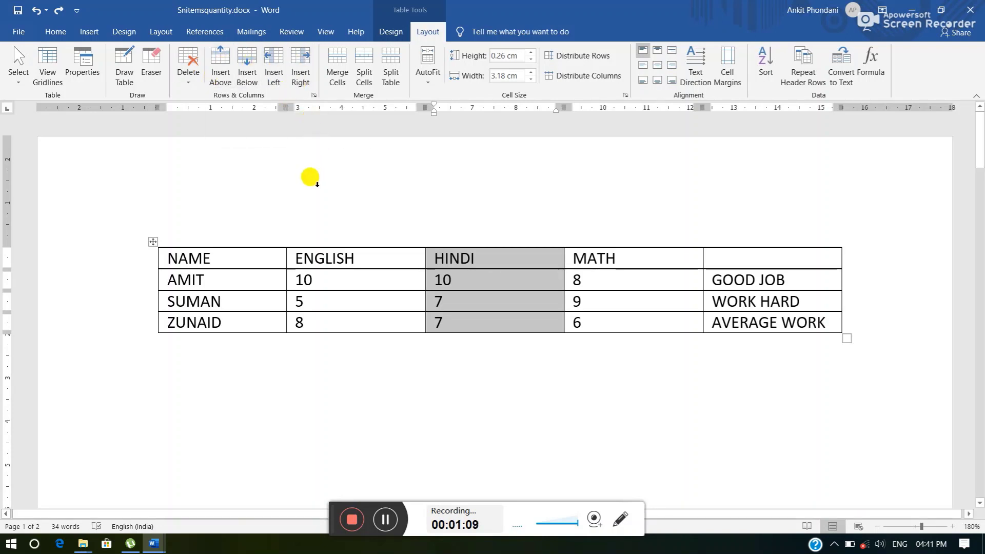
Step: Insert a blank column before HINDI, undo it, and insert a blank column after HINDI instead
left_click(269, 76)
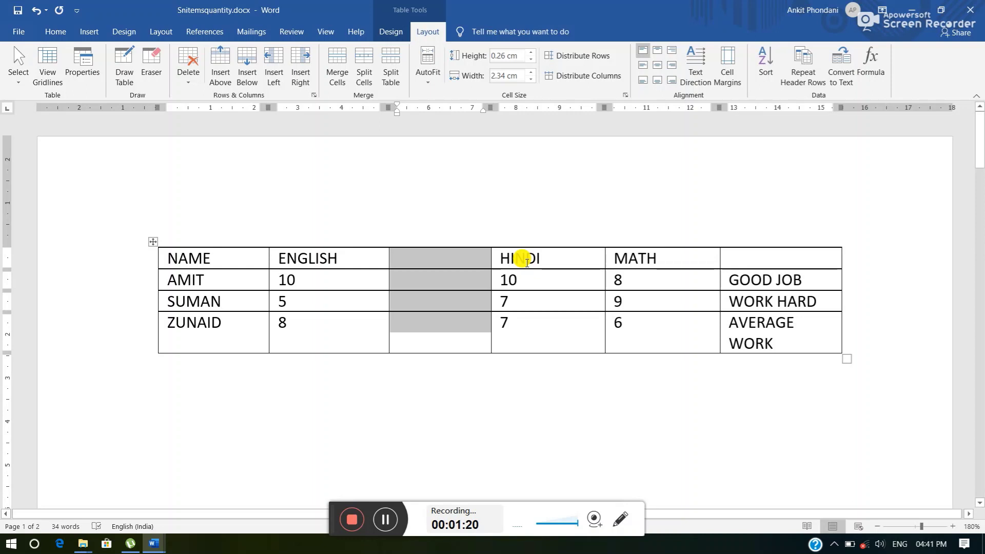
key("ctrl+z")
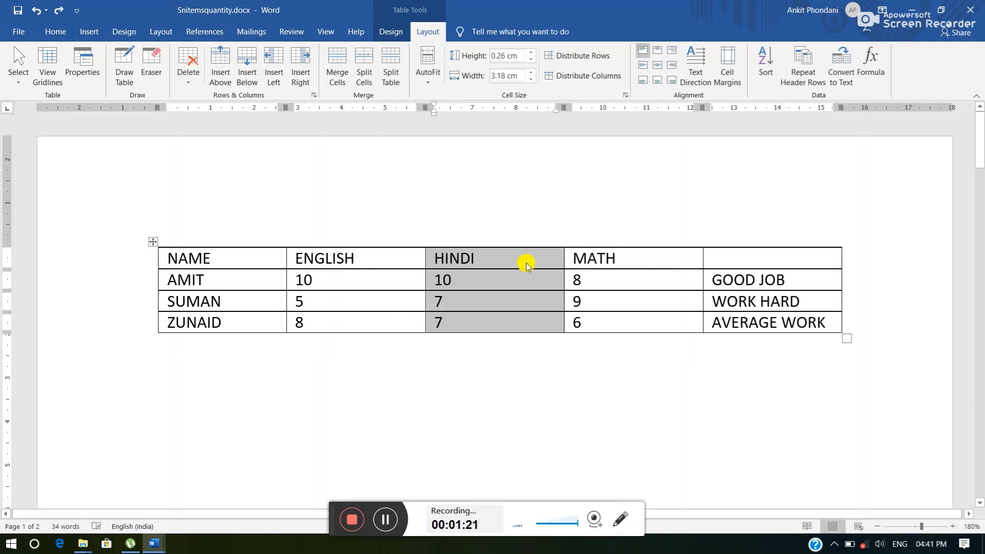
left_click(299, 77)
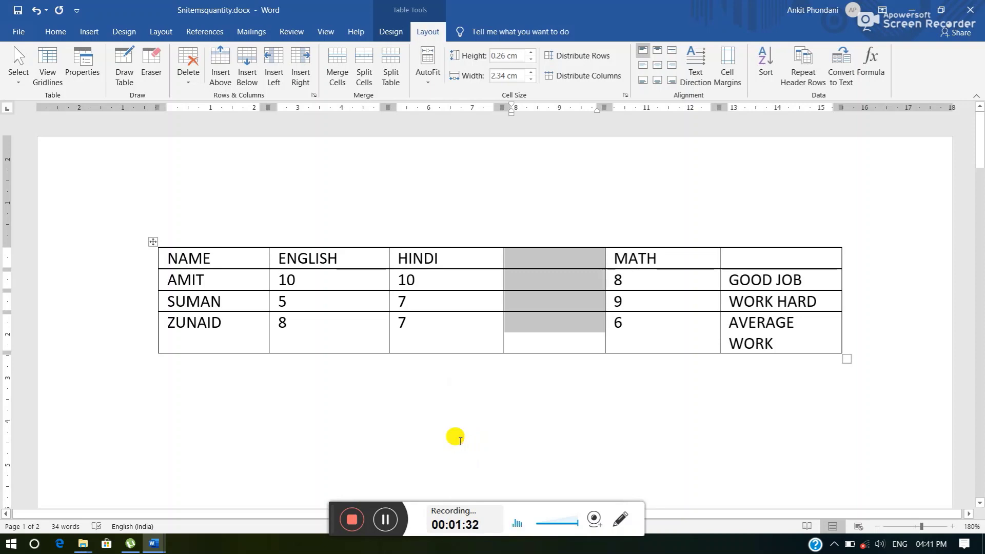
left_click(461, 442)
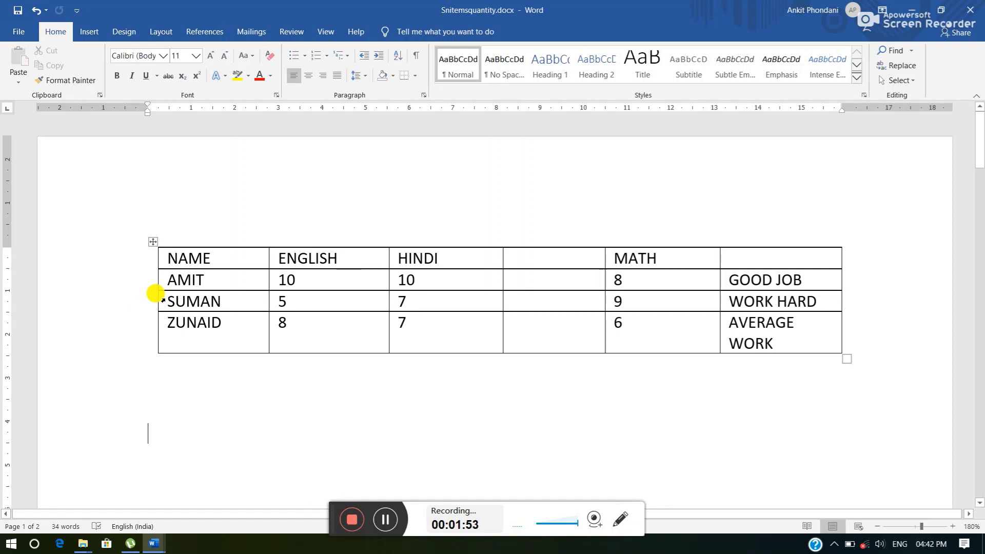
Step: Select the table's third row, insert a blank row above it, undo that, and insert a blank row below it instead
left_click_drag(163, 300, 821, 300)
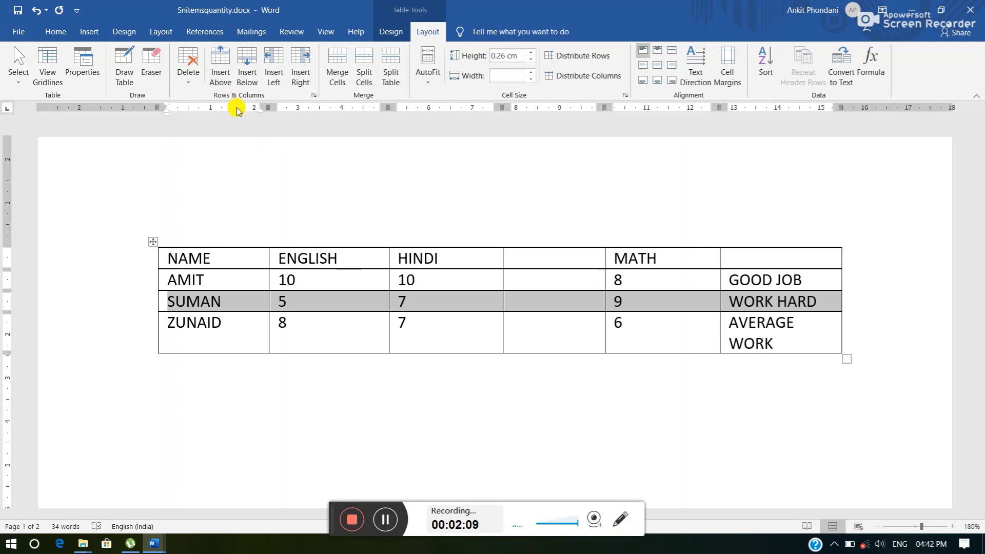
left_click(224, 63)
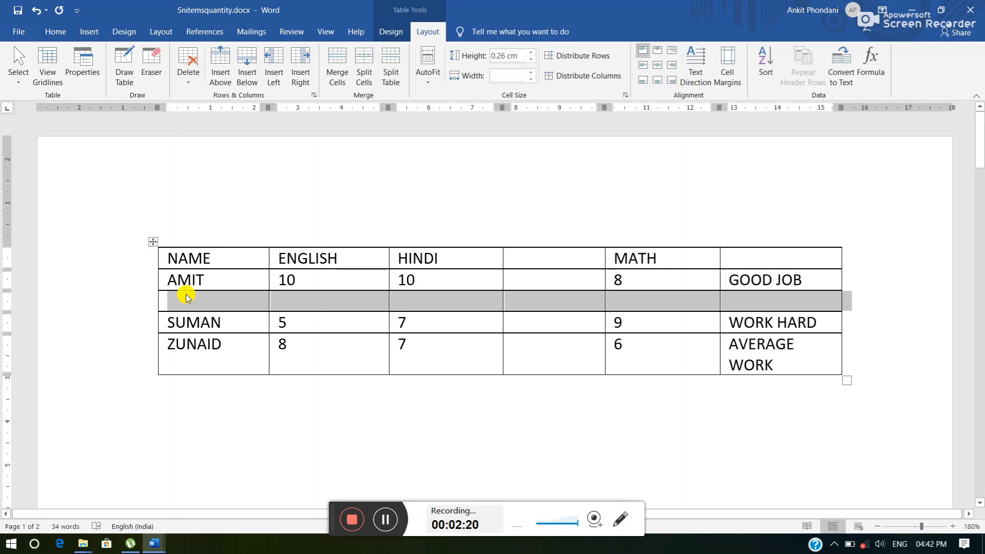
key("ctrl+z")
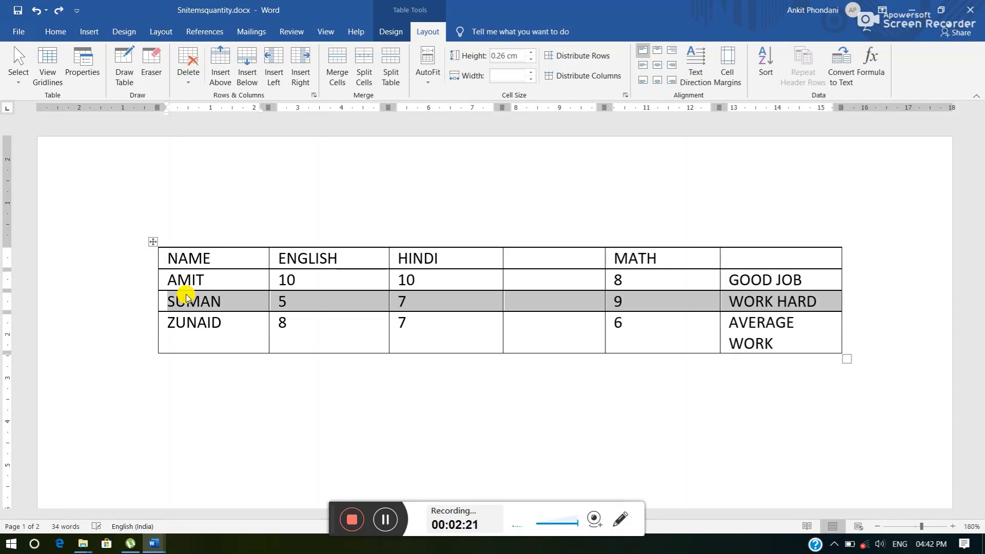
left_click(248, 68)
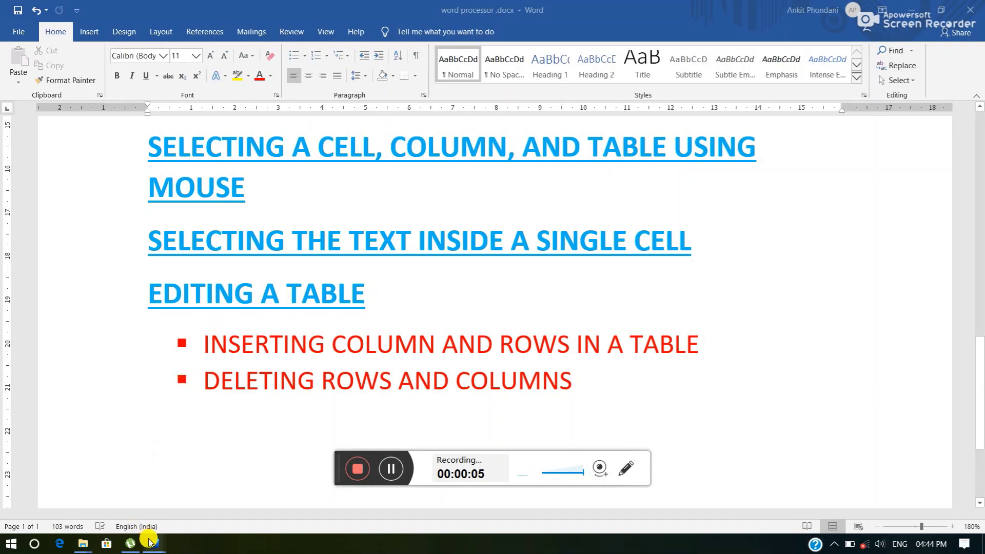
Step: Switch to Snitemsquantity.docx and delete the empty column between HINDI and MATH
mouse_move(151, 544)
left_click(190, 494)
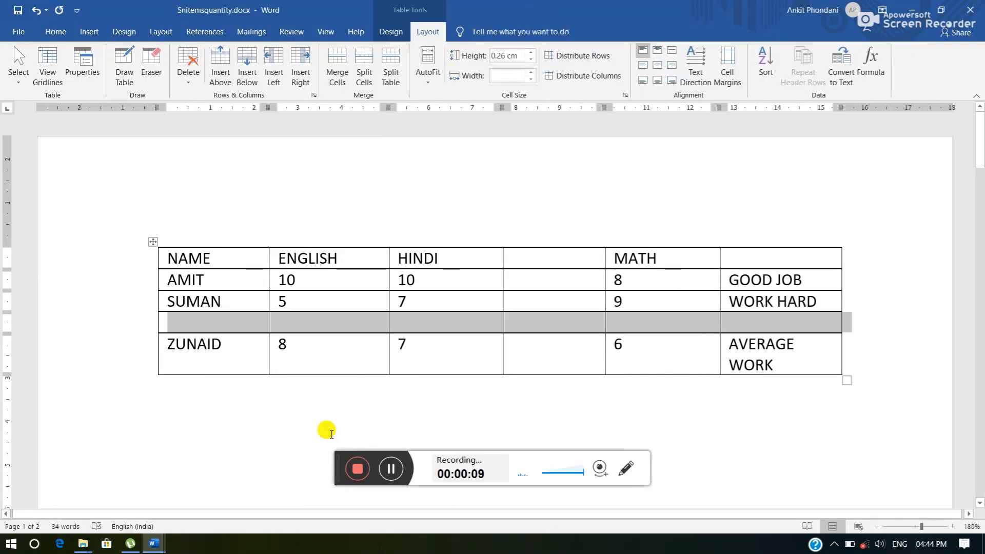
left_click(354, 416)
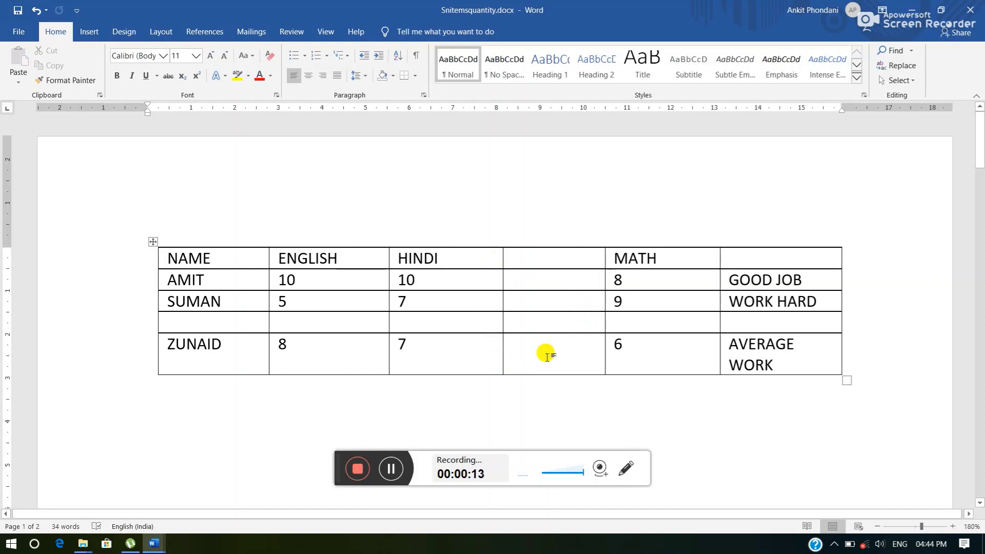
left_click(555, 241)
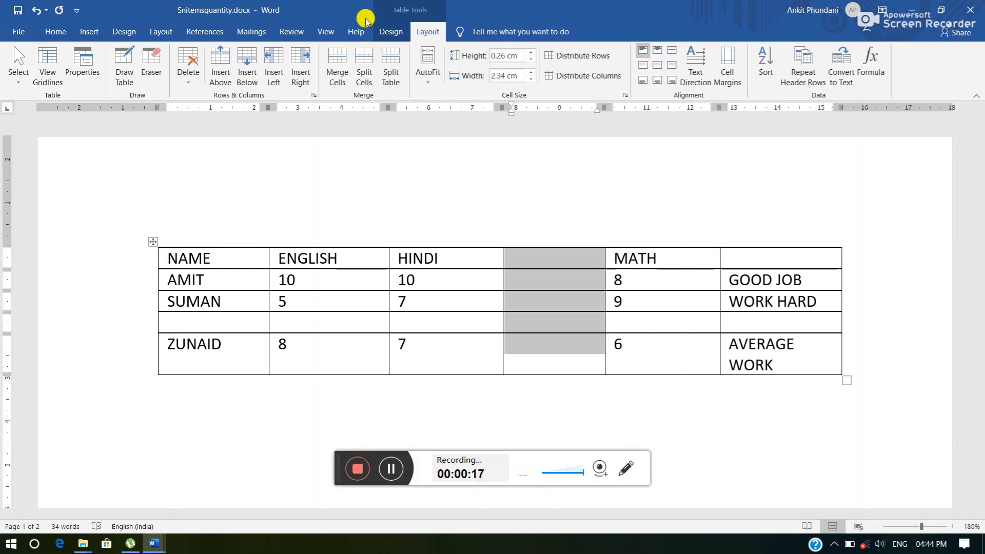
left_click(51, 34)
left_click(429, 31)
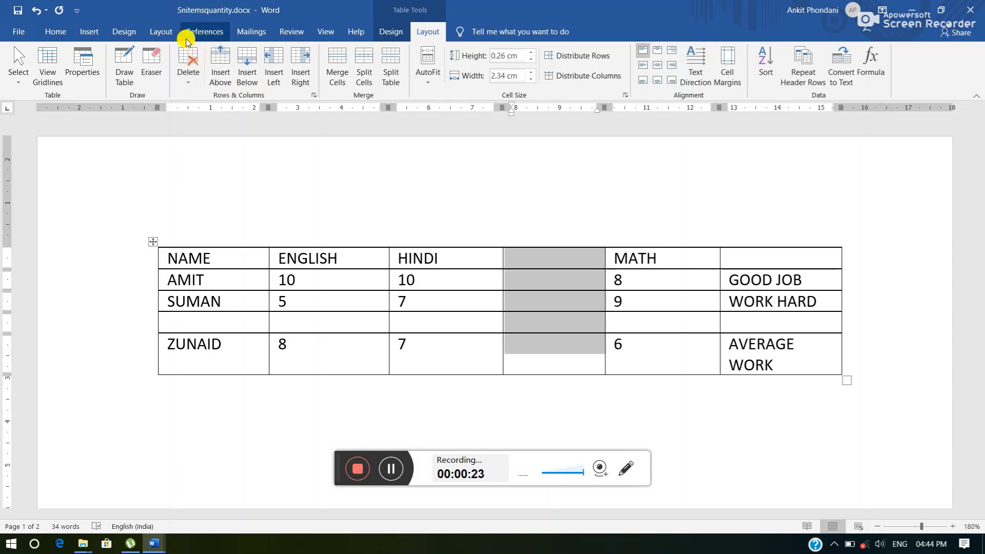
left_click(189, 75)
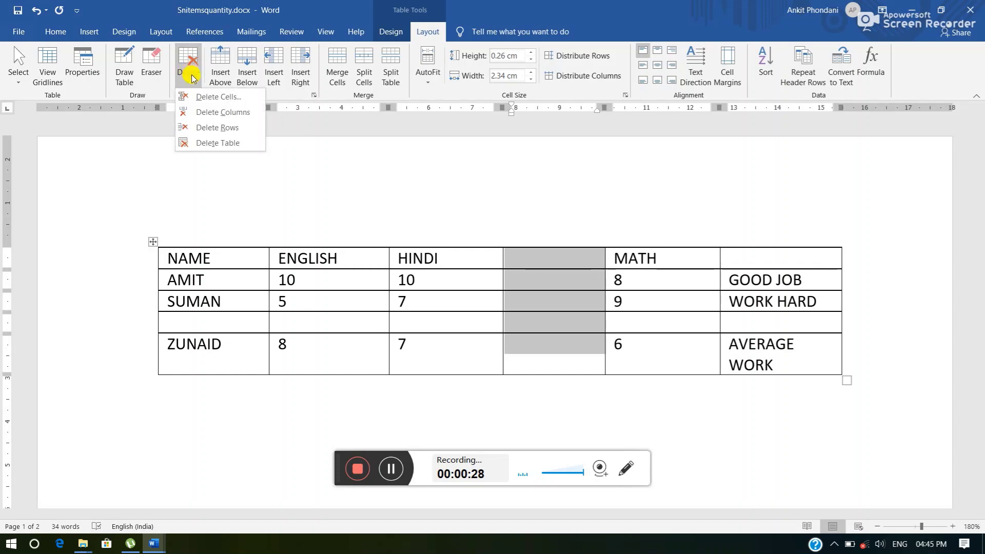
left_click(208, 116)
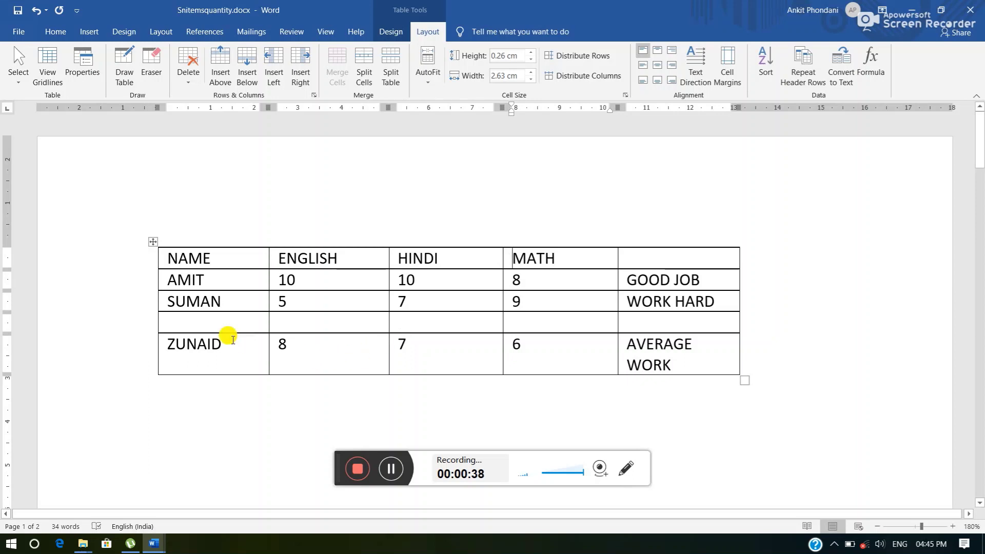
Step: Delete the empty row just above the table's last row
mouse_move(147, 312)
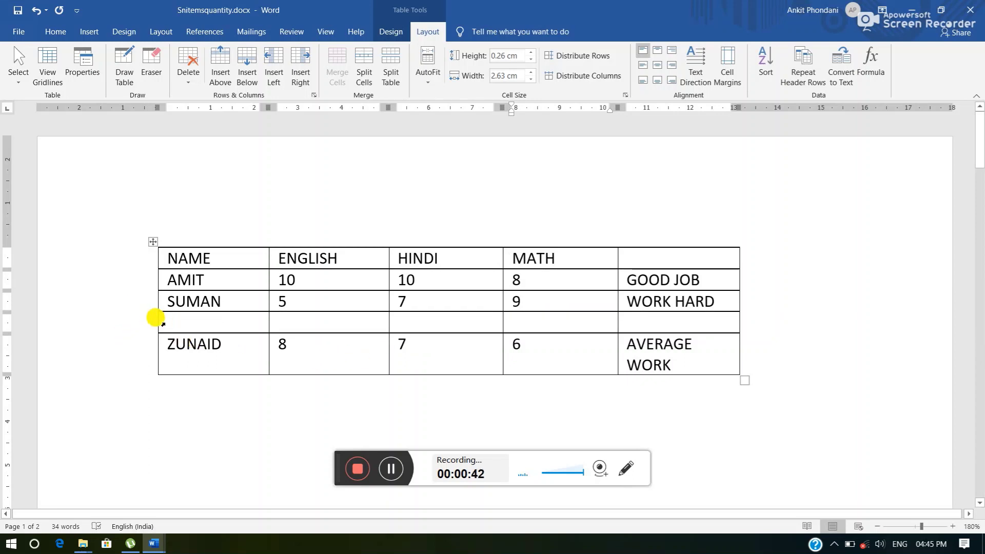
mouse_move(160, 319)
left_mouse_down()
mouse_move(397, 320)
mouse_move(560, 299)
mouse_move(644, 321)
left_mouse_up()
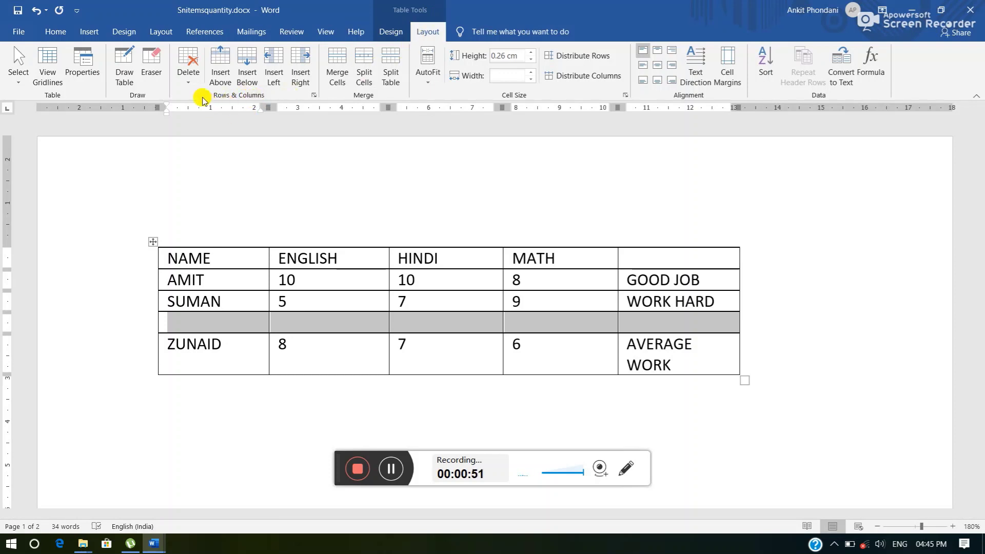
left_click(189, 72)
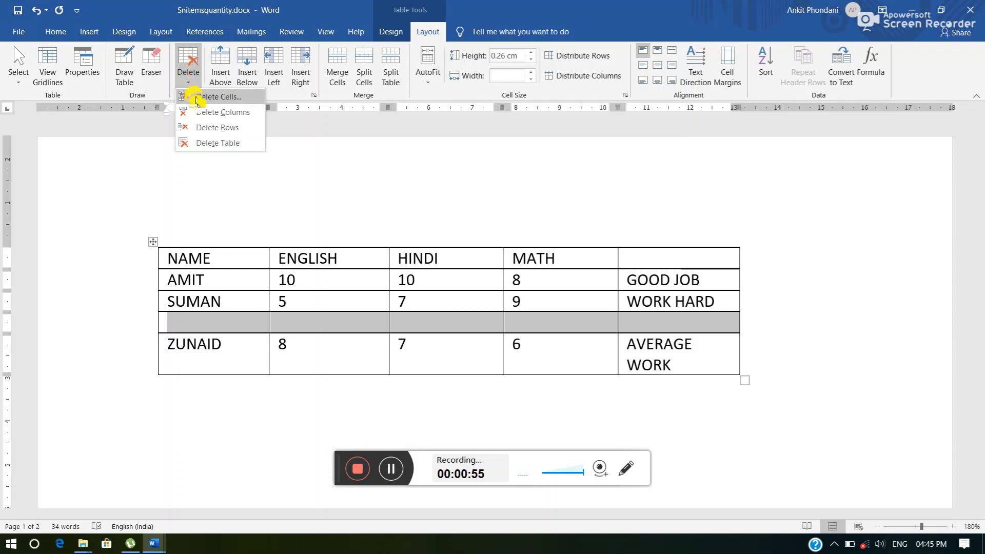
left_click(205, 129)
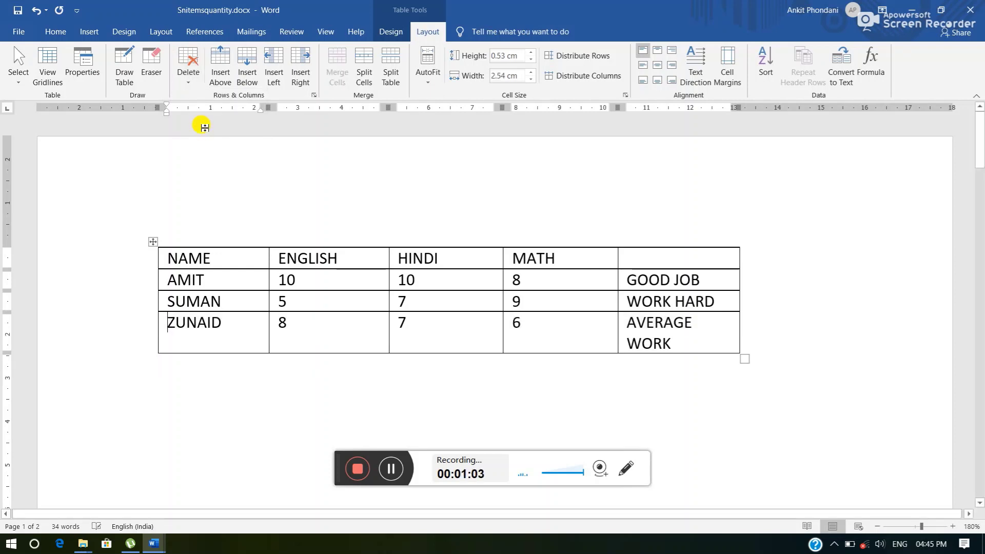